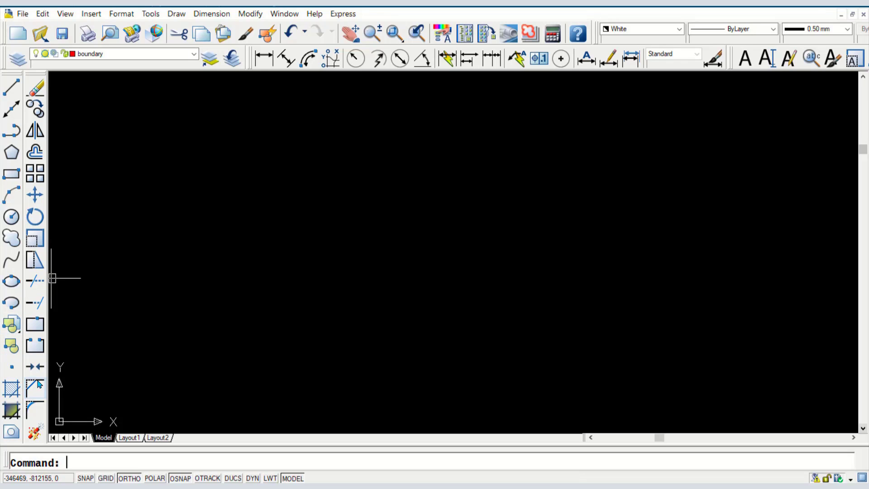
- Draw a wide rectangle in the empty model space by picking two opposite corners
click(11, 173)
click(172, 212)
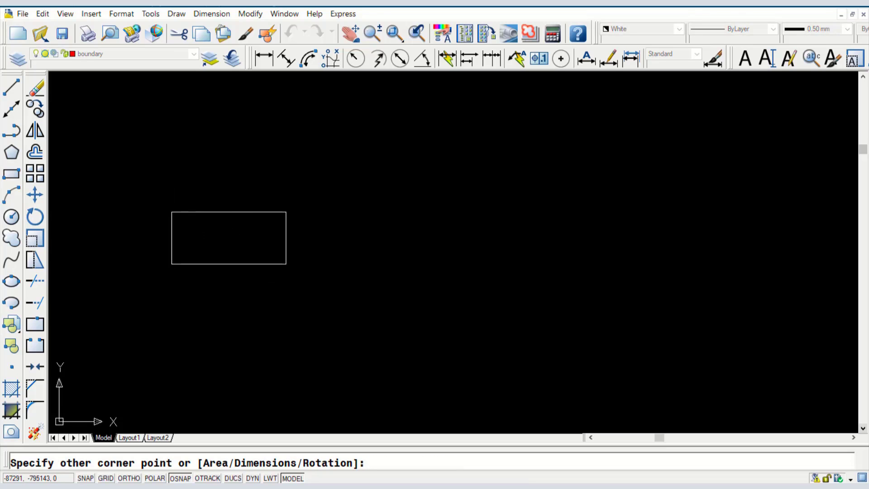
click(250, 252)
scroll(171, 210, up, 5)
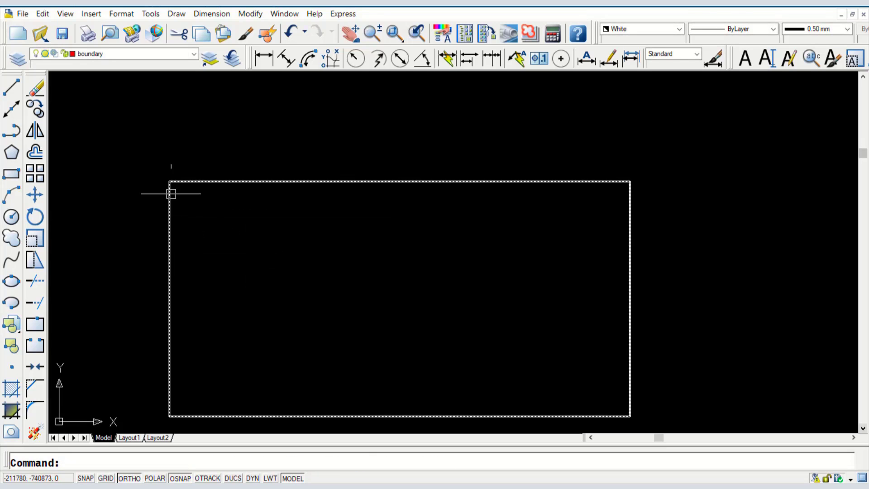
scroll(172, 194, down, 1)
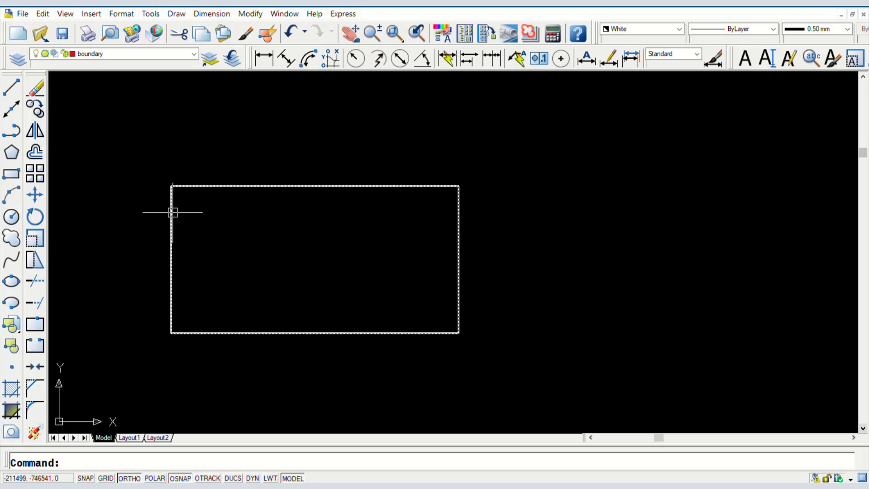
- Chamfer the rectangle's upper-left corner using the Distance option, with both chamfer distances set to 500
click(34, 389)
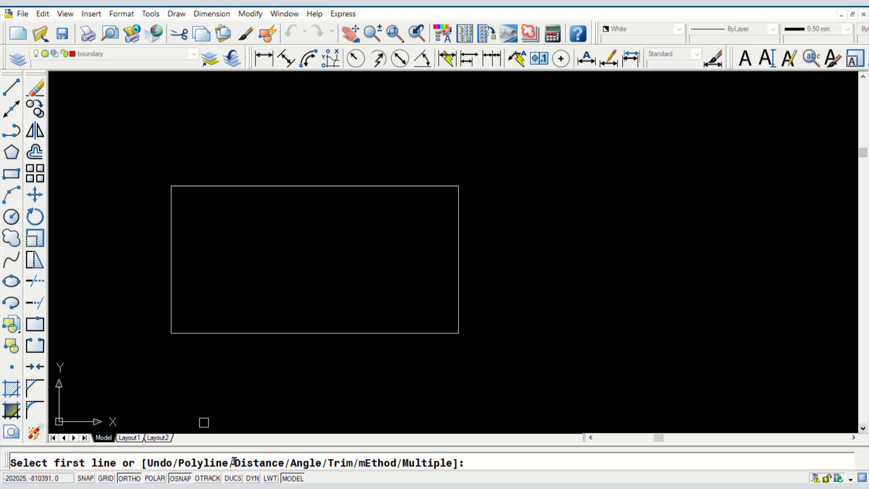
text(D)
key(Return)
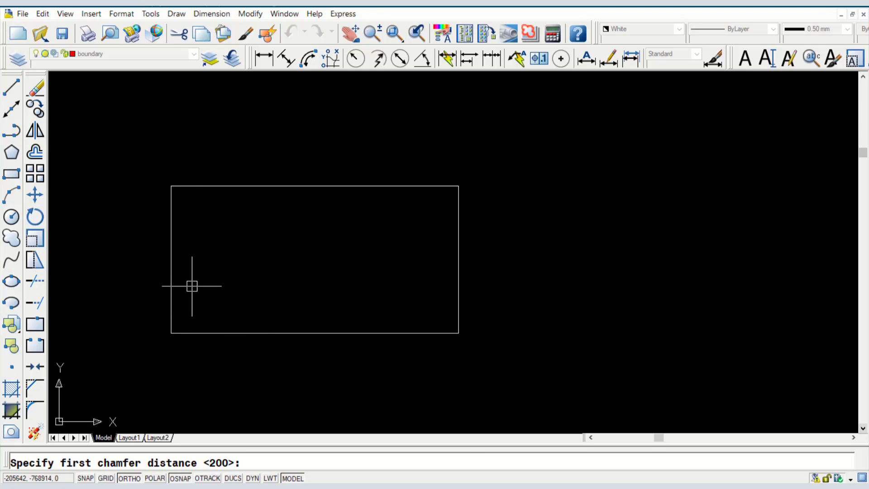
text(500)
key(Return)
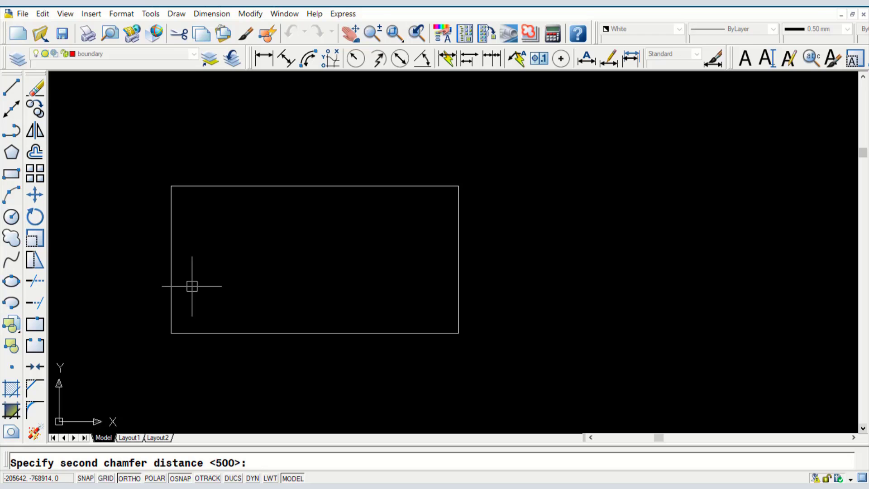
scroll(155, 150, up, 4)
scroll(221, 286, up, 2)
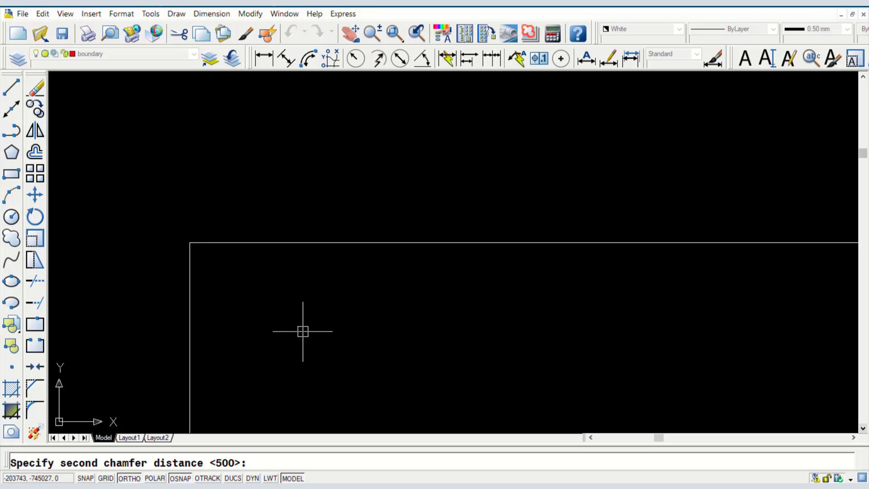
text(500)
key(Return)
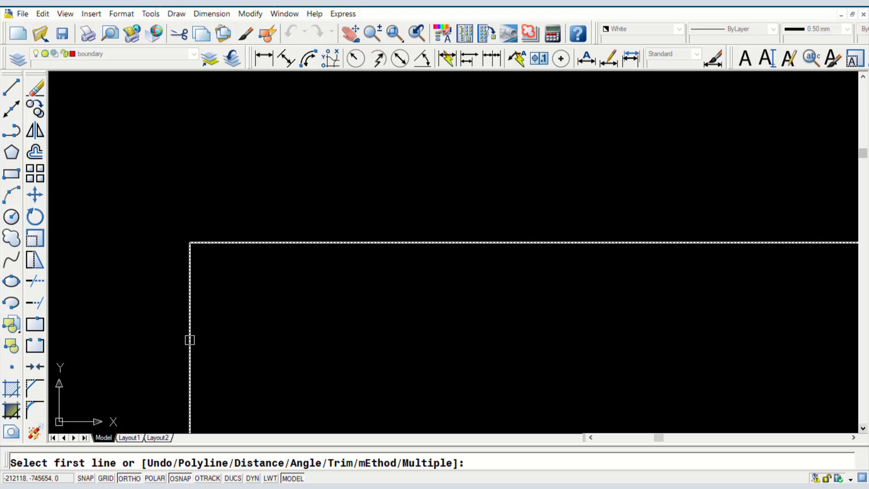
click(189, 340)
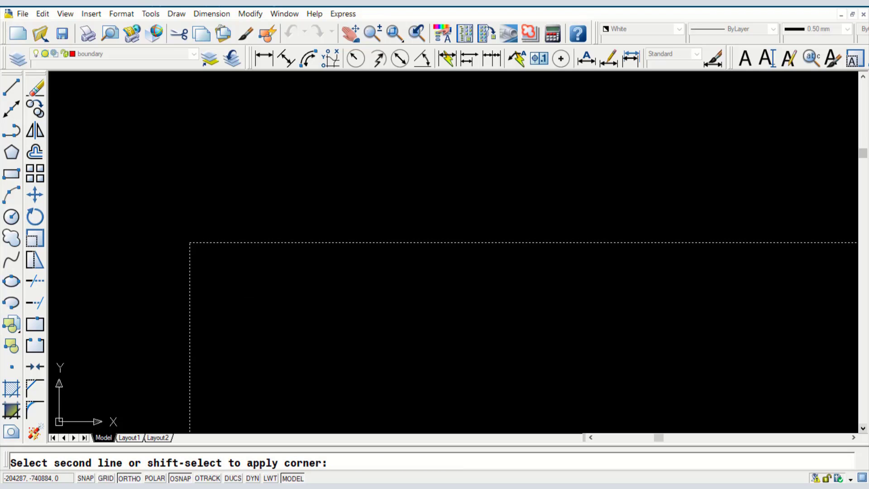
click(310, 243)
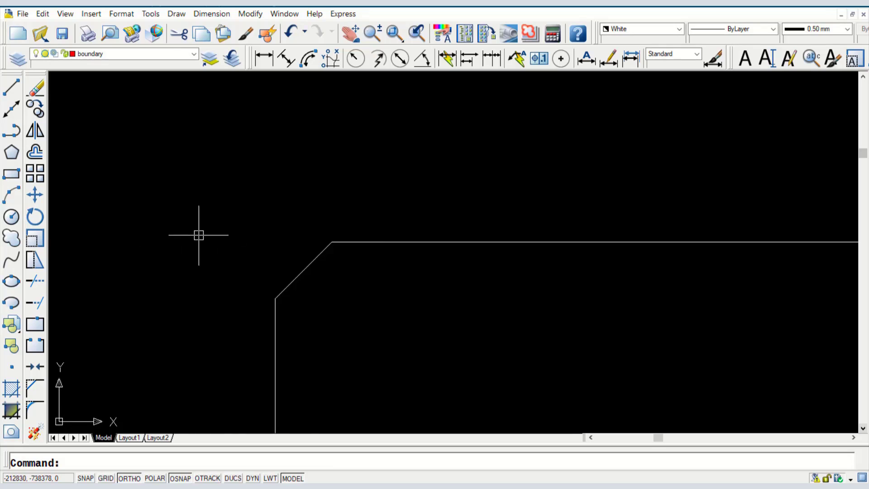
- Draw a vertical reference line from the chamfer's lower end upward past the rectangle's top edge
scroll(199, 235, up, 2)
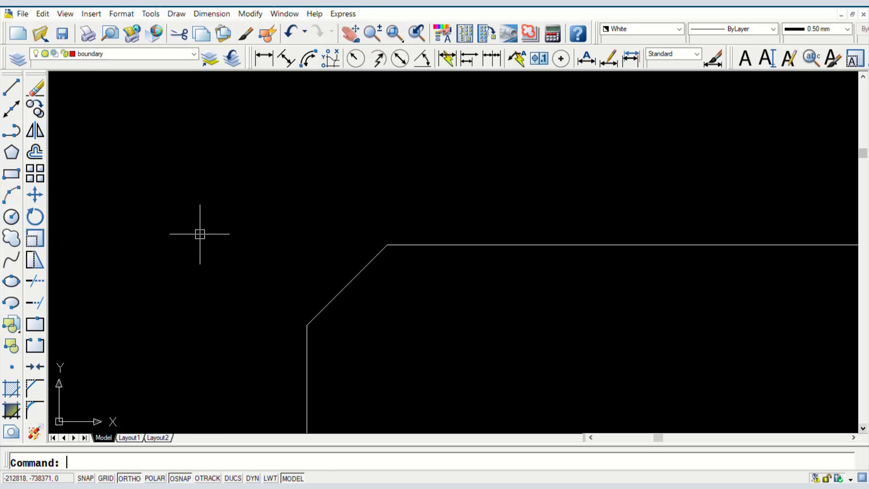
text(L)
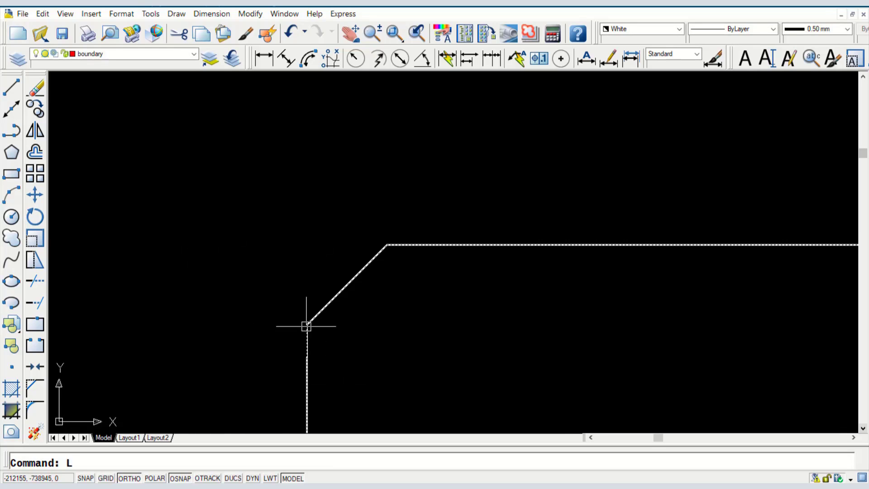
key(Return)
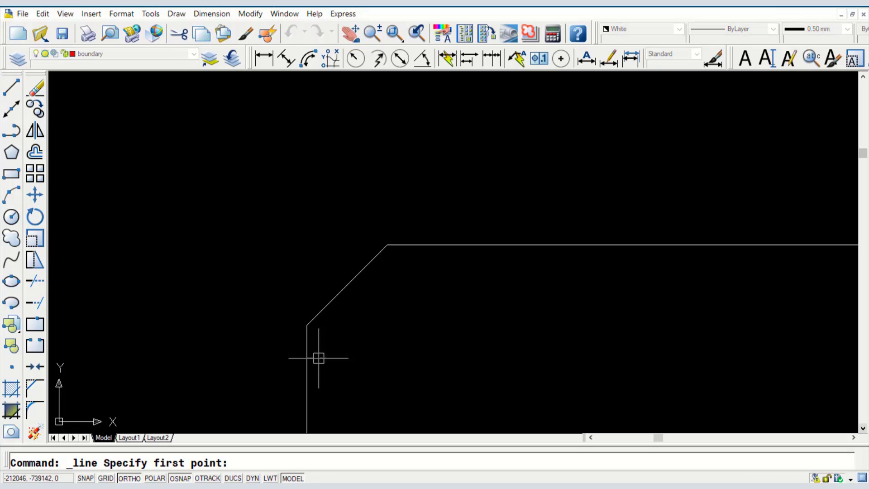
click(309, 322)
click(293, 124)
key(Return)
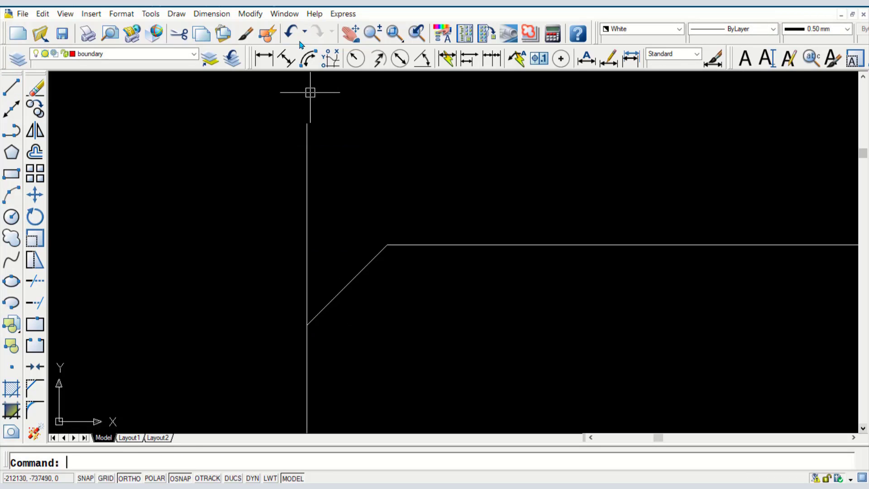
- Add a horizontal linear dimension from the chamfer's upper end to the vertical reference line, placed just above the top edge
click(264, 58)
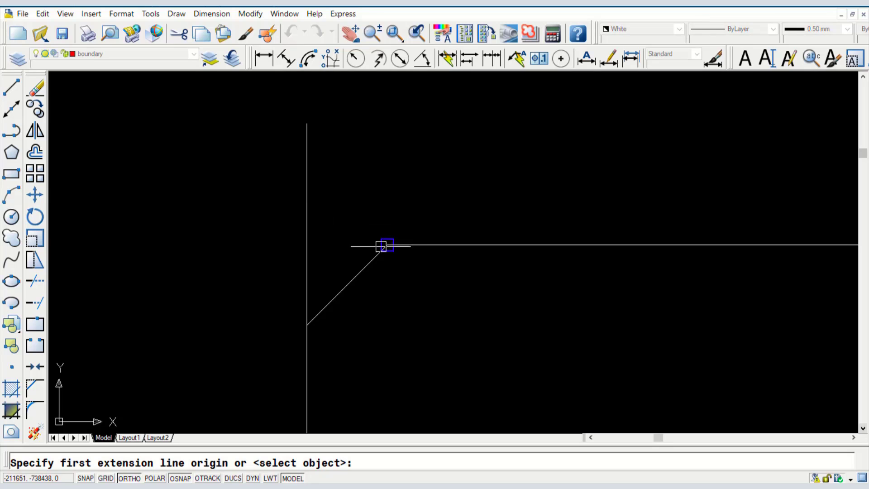
click(386, 245)
click(307, 245)
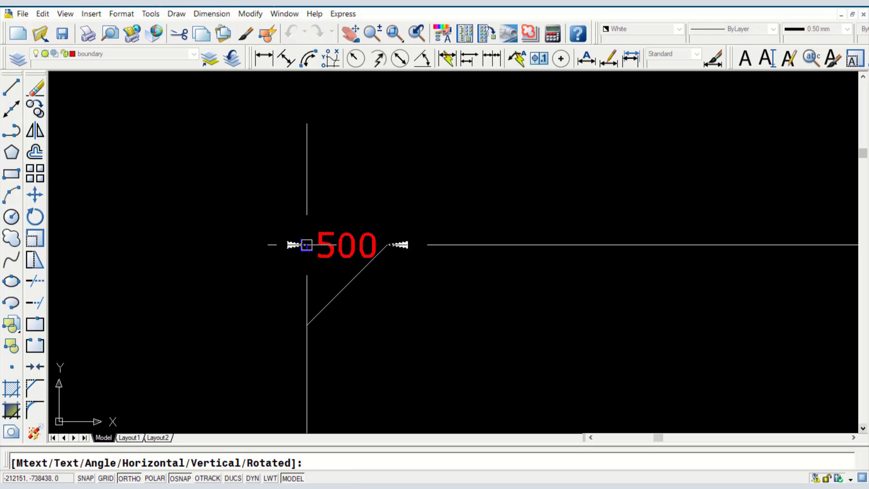
click(311, 224)
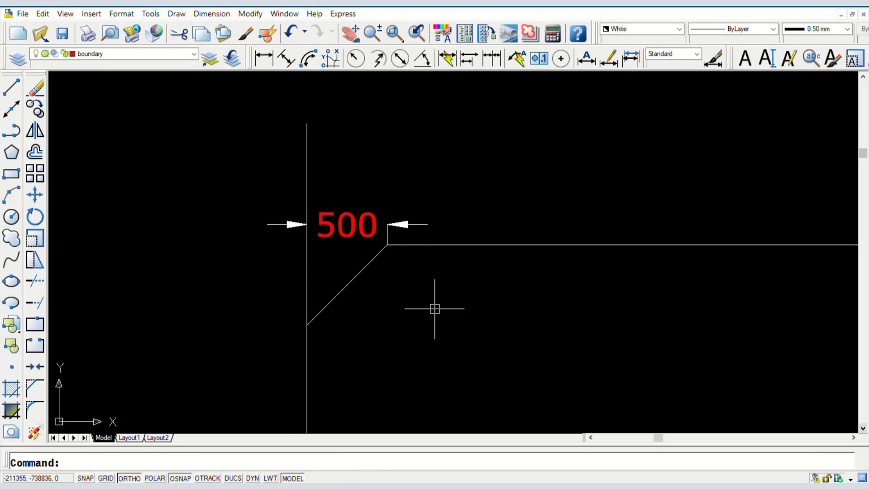
- Chamfer the rectangle's lower-left corner using the Angle option, with length 60 and angle 60 measured from the bottom edge
scroll(434, 309, down, 5)
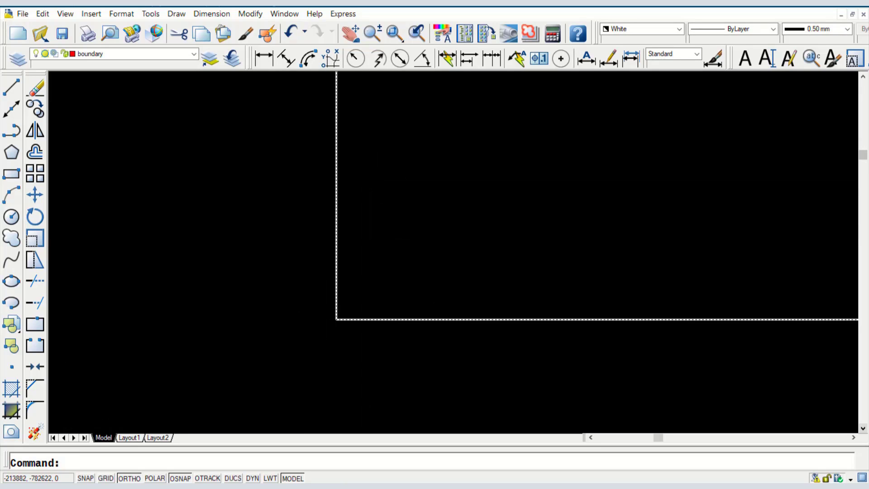
middle_drag(362, 321, 359, 302)
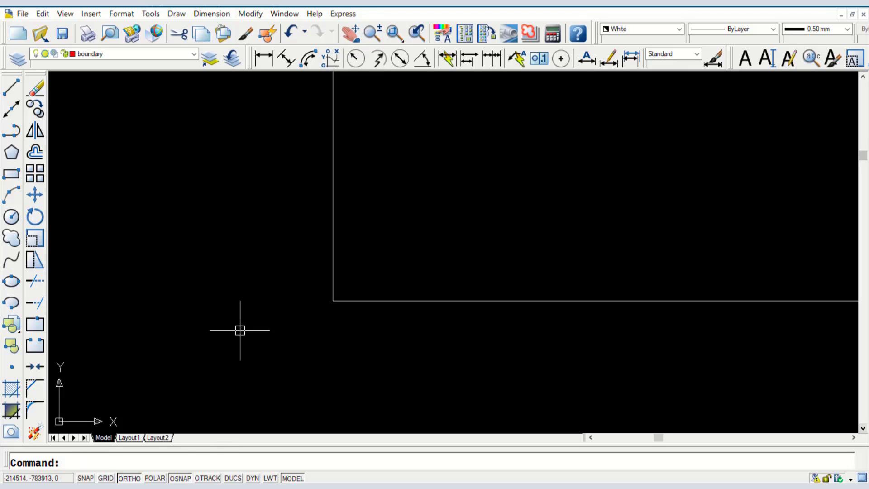
text(CHA)
key(Return)
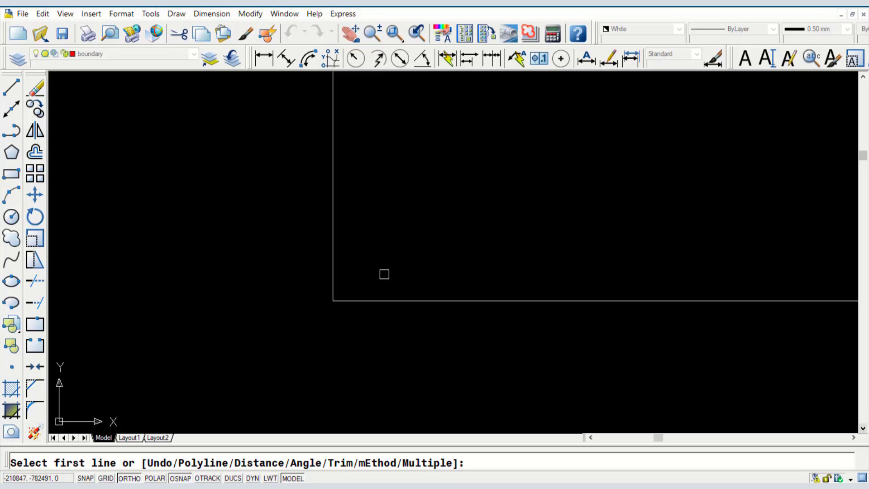
text(A)
key(Return)
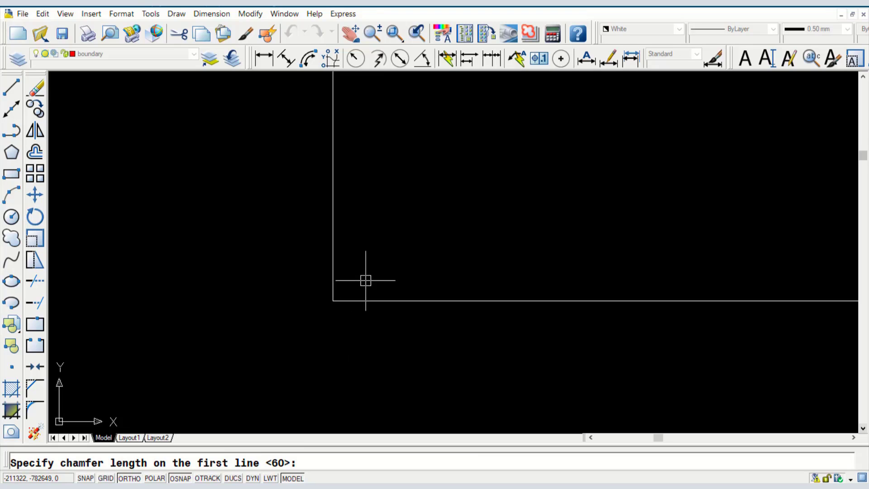
text(60)
key(Return)
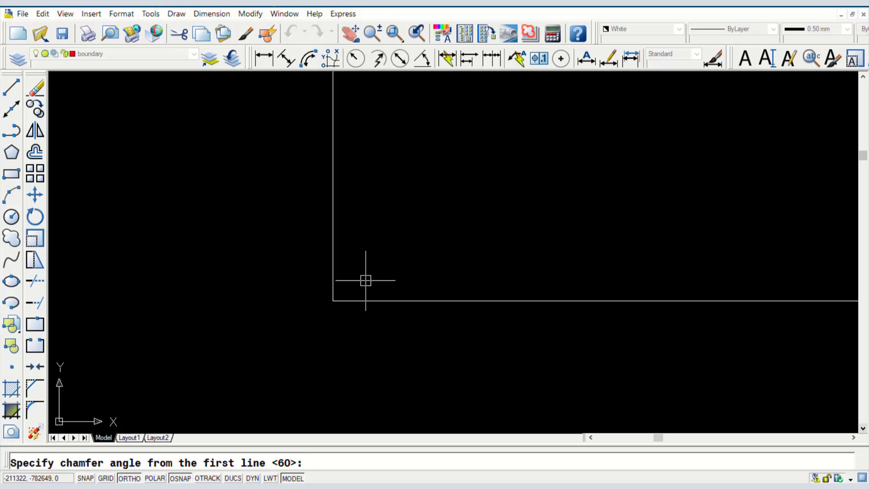
text(60)
key(Return)
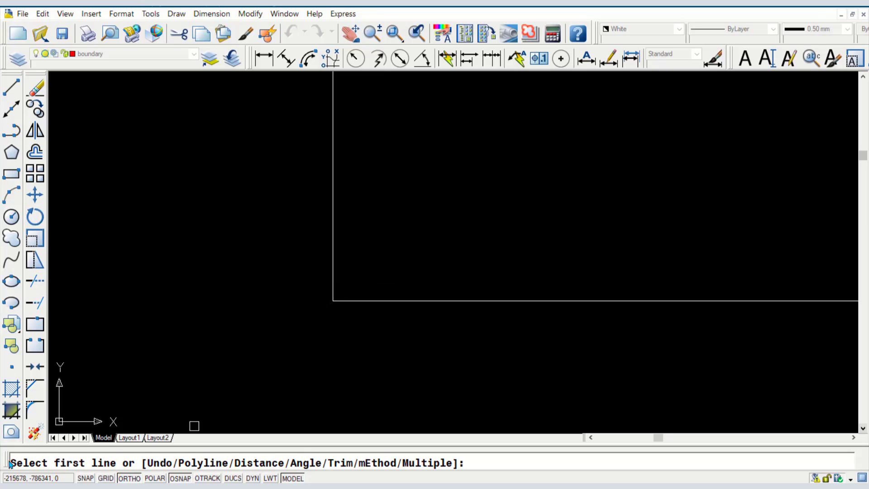
scroll(412, 268, up, 3)
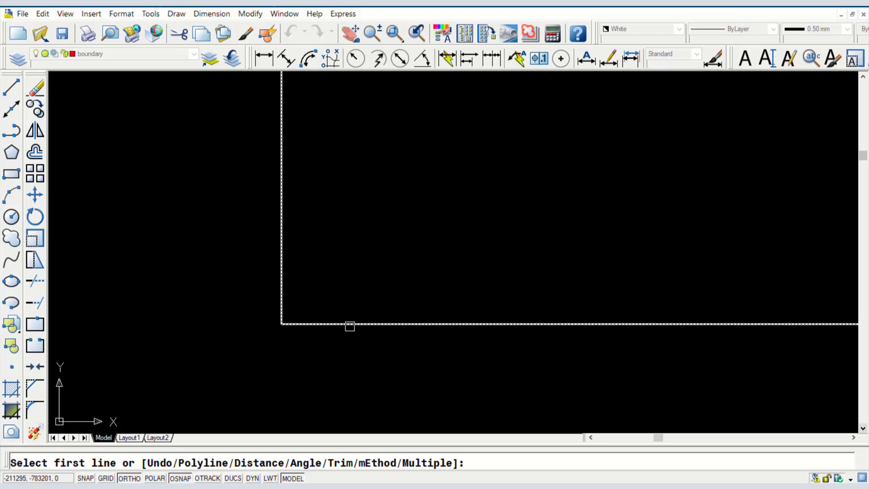
click(368, 323)
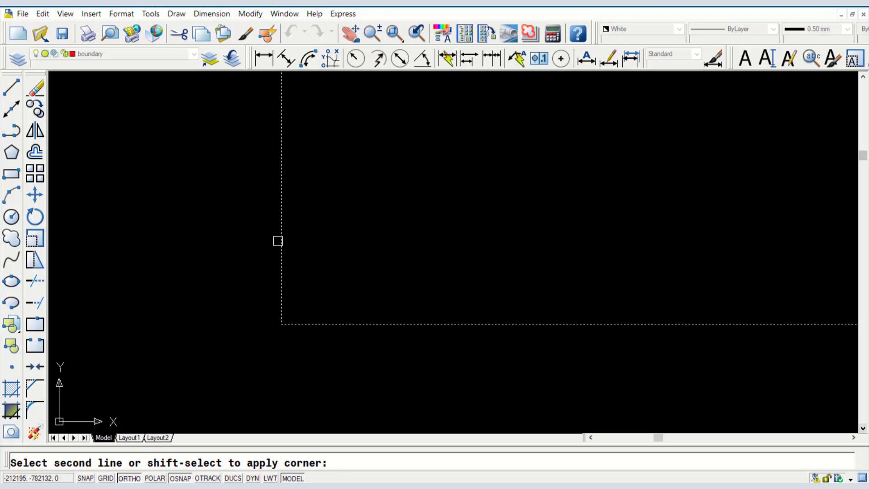
click(282, 240)
- Draw a horizontal reference line from the angled chamfer's lower end outward to the left, in line with the bottom edge
scroll(257, 354, up, 3)
scroll(301, 296, up, 8)
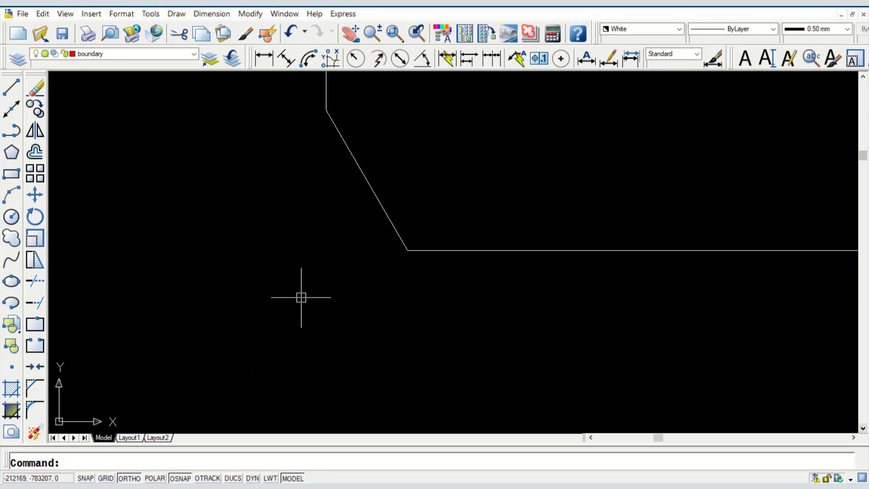
text(L)
key(Return)
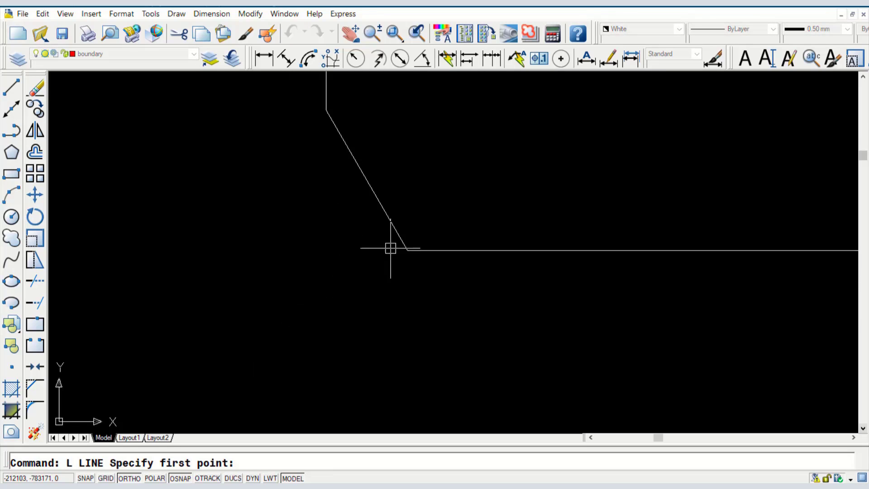
click(407, 250)
scroll(360, 259, down, 2)
scroll(360, 259, down, 2)
click(204, 259)
key(Return)
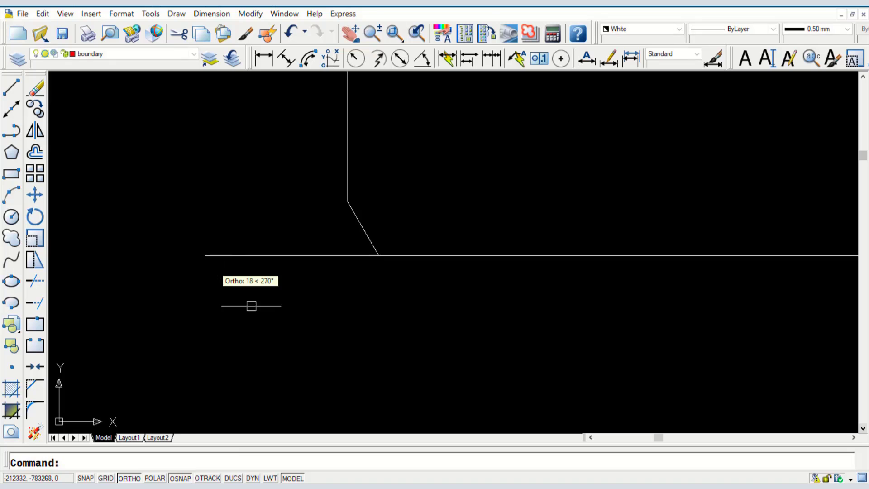
- Add an angular dimension between the horizontal reference line and the lower-left chamfer, placed outside the corner
click(422, 58)
click(358, 253)
click(359, 220)
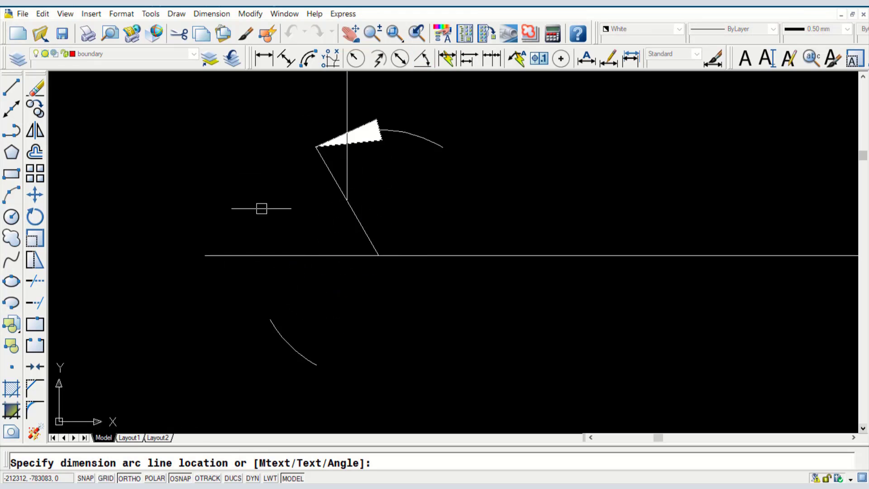
scroll(266, 207, up, 1)
scroll(281, 184, down, 3)
click(175, 132)
scroll(277, 236, down, 2)
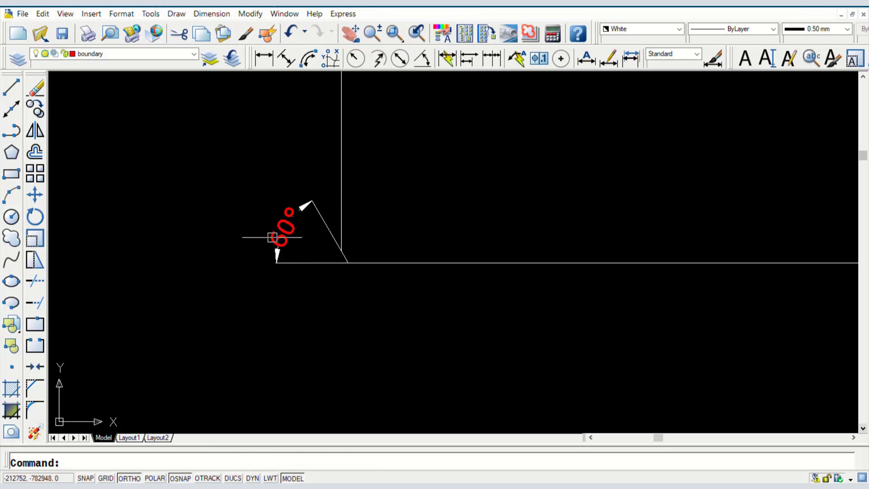
scroll(337, 263, up, 2)
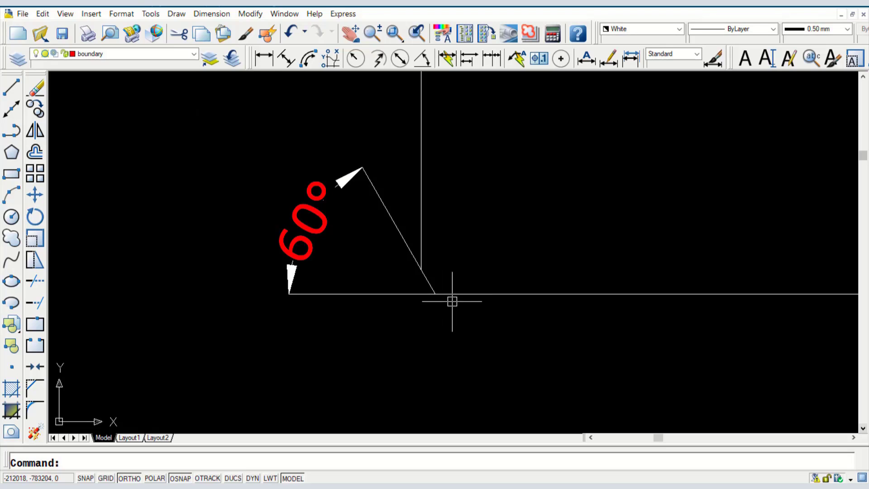
scroll(453, 300, up, 1)
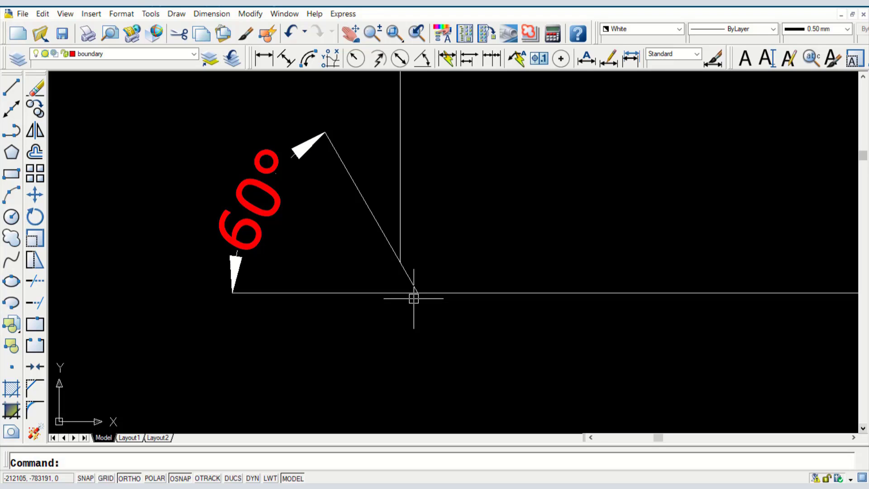
- Draw a new rectangle in the empty area below the dimensioned rectangle
scroll(344, 322, down, 8)
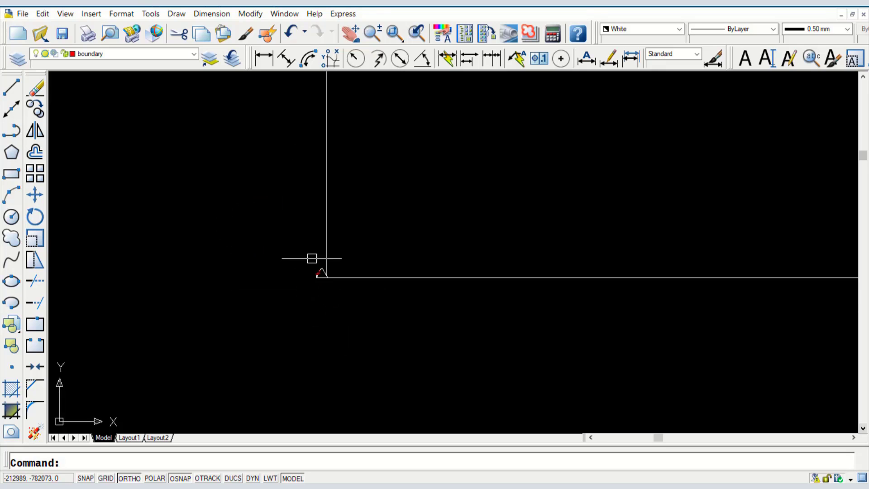
scroll(316, 268, down, 5)
scroll(289, 303, up, 2)
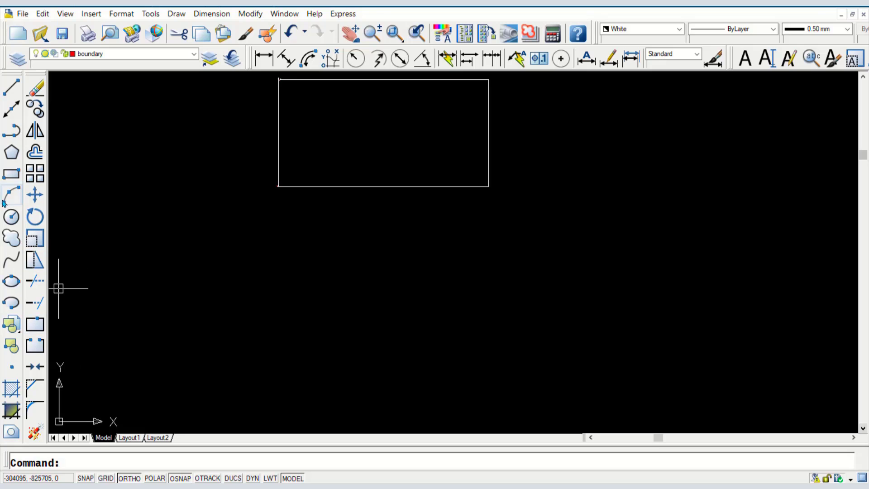
click(12, 173)
click(301, 272)
scroll(330, 292, up, 2)
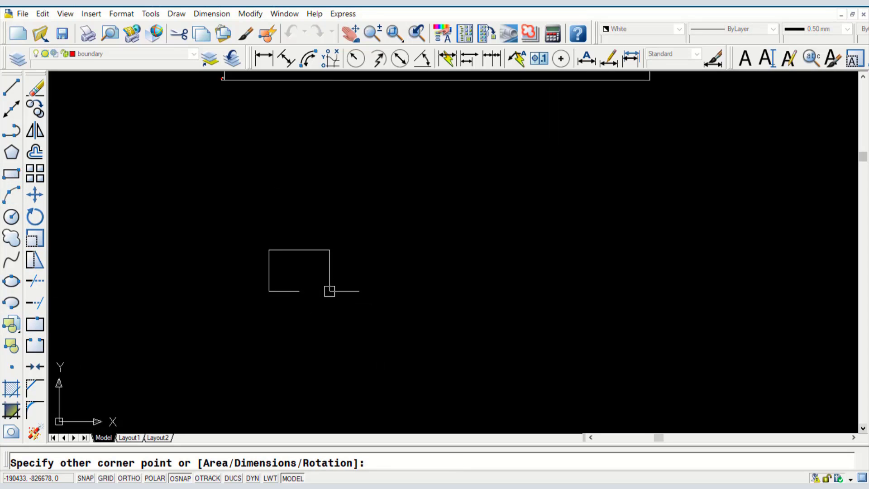
scroll(340, 295, up, 1)
click(339, 294)
scroll(256, 263, up, 1)
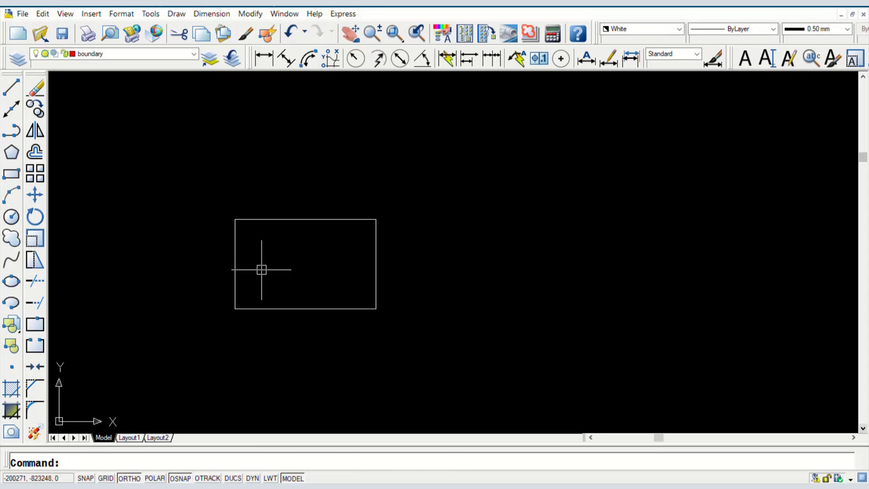
- Set both the first and second distances of the Chamfer command to 800
text(CHA)
key(Return)
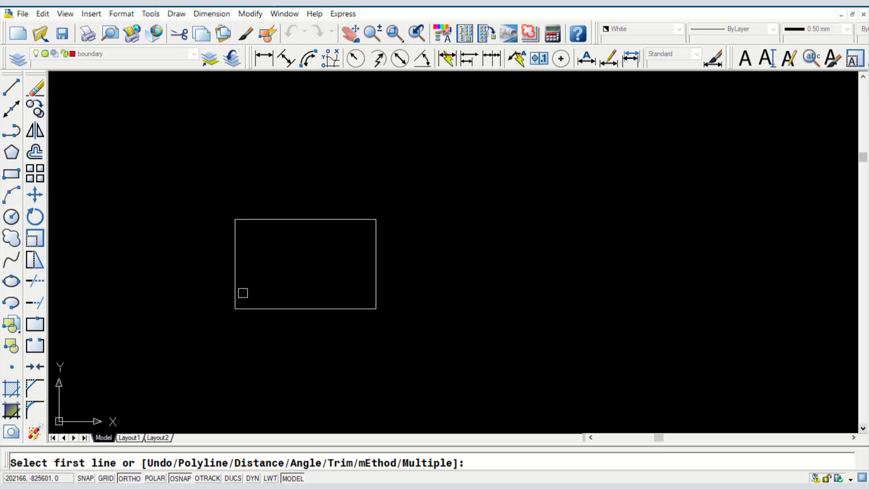
text(D)
key(Return)
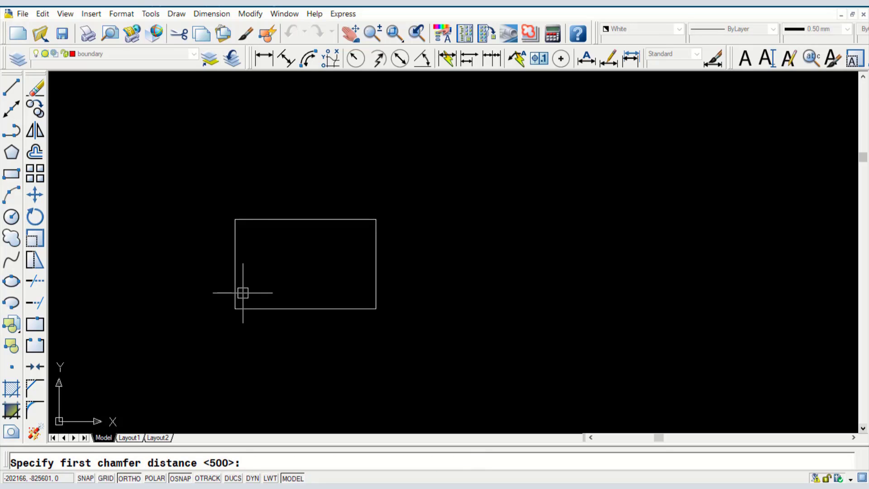
text(800)
key(Return)
text(800)
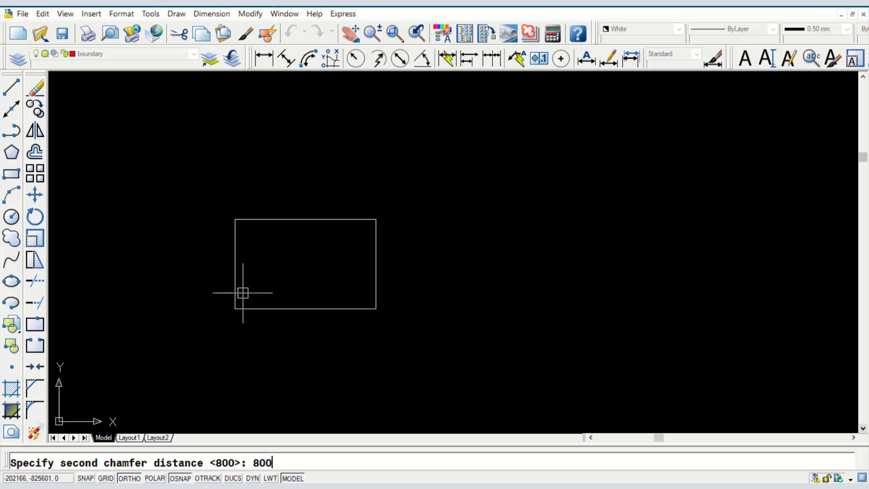
key(Return)
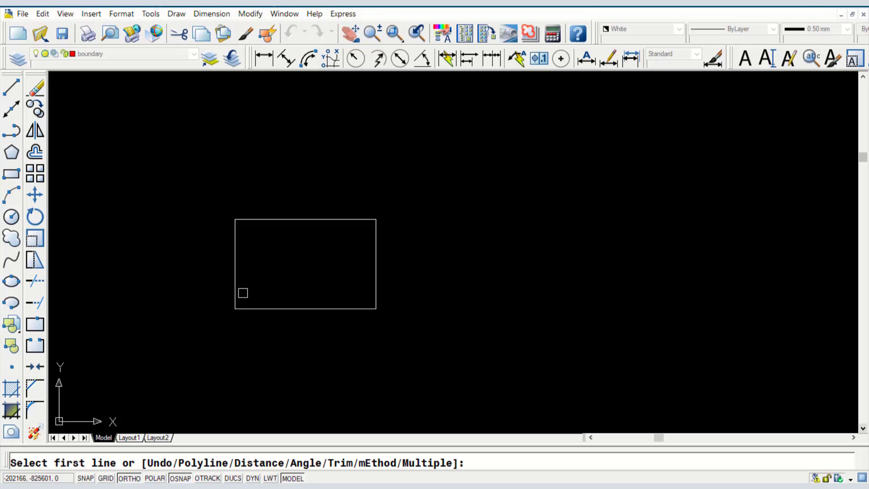
- Chamfer the new rectangle's upper-left corner in No trim mode, between its left and top edges
scroll(232, 211, up, 3)
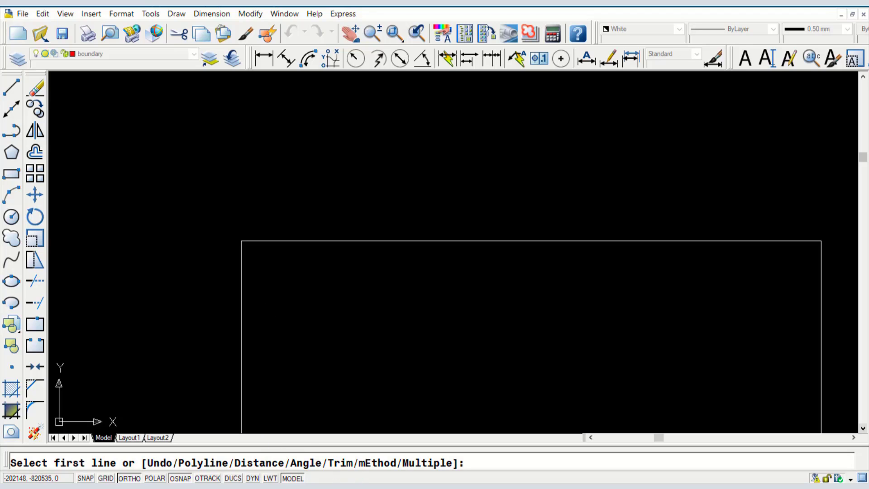
text(T)
key(Return)
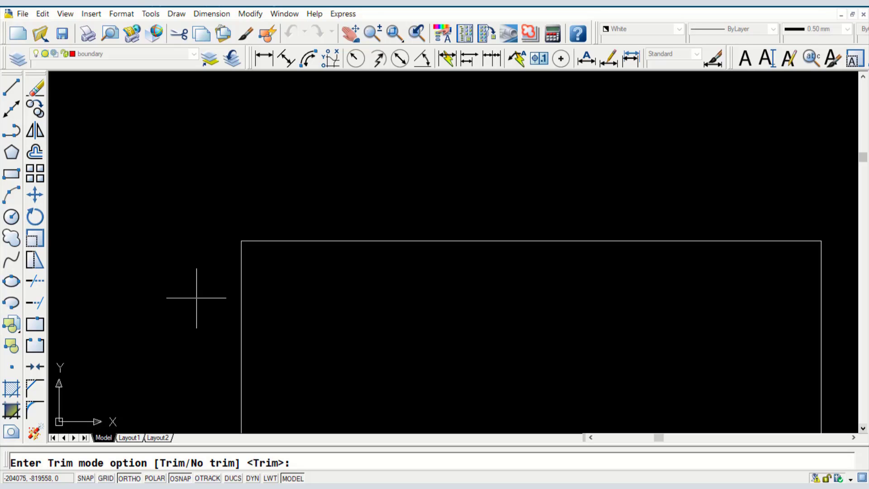
text(N)
key(Return)
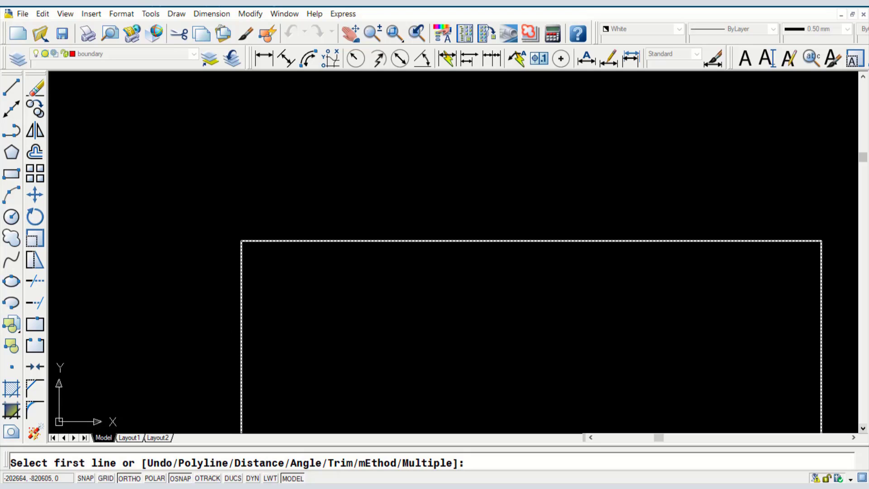
click(243, 337)
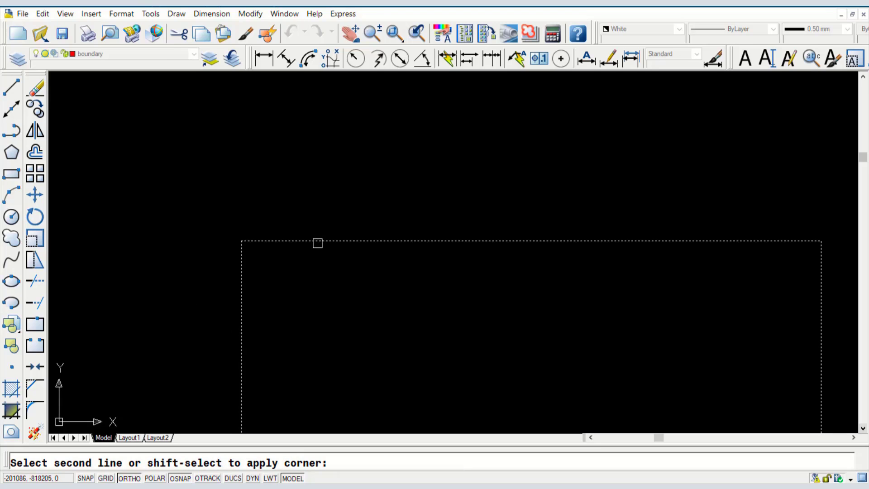
click(315, 241)
scroll(261, 236, up, 8)
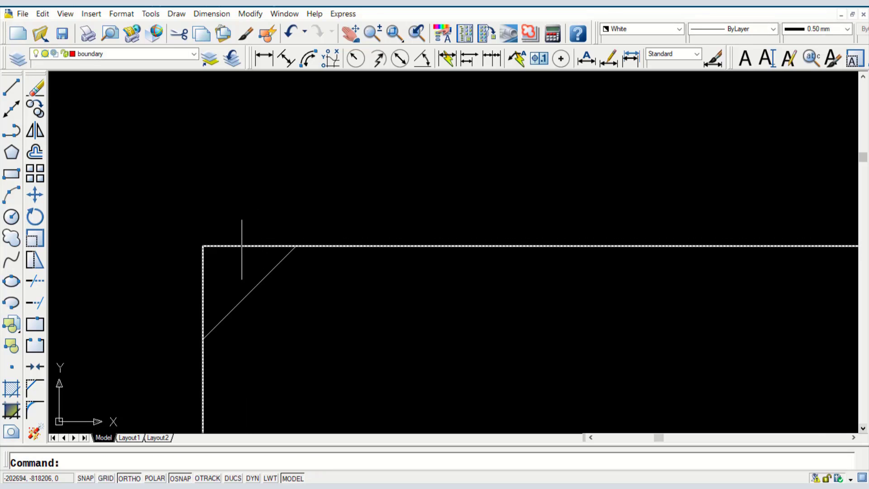
scroll(196, 281, down, 4)
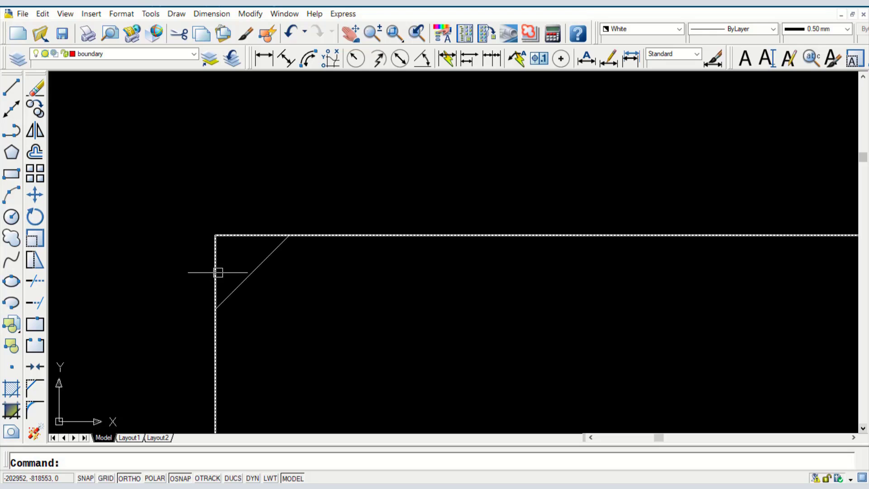
click(221, 242)
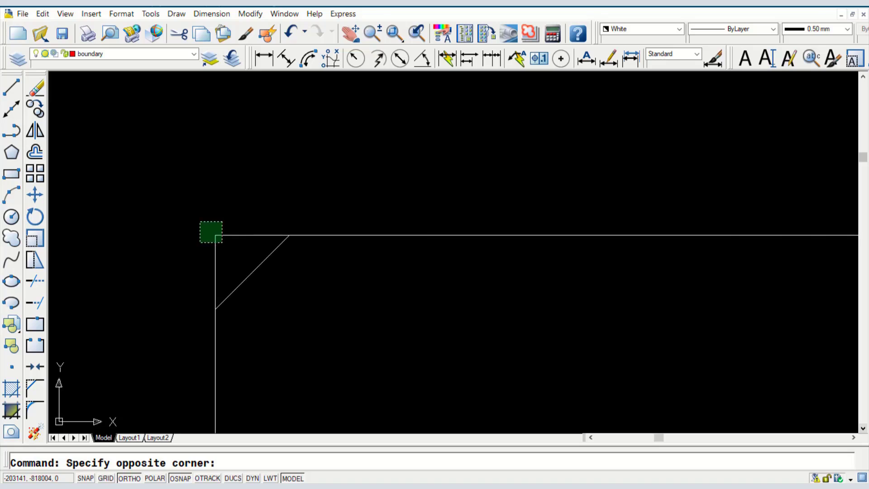
click(200, 224)
key(Escape)
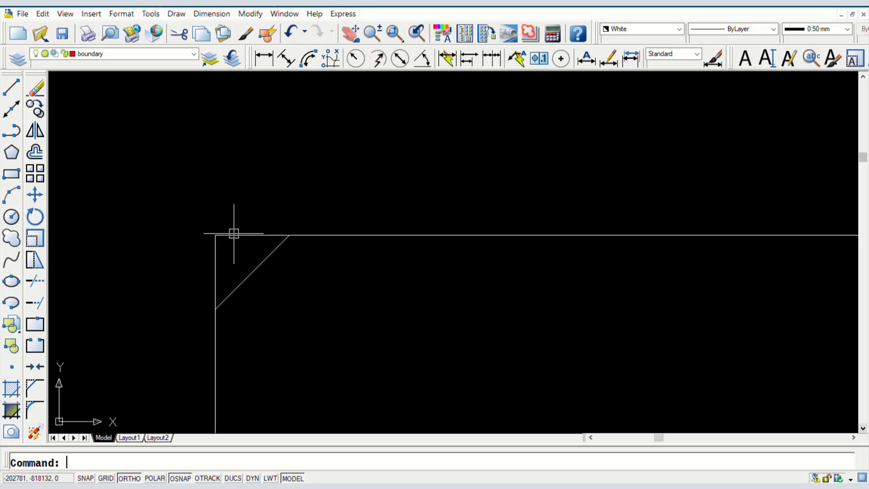
- Chamfer the same rectangle's lower-left corner with both distances set to 500 and the Trim mode option set to Trim
scroll(233, 233, down, 10)
scroll(322, 210, up, 10)
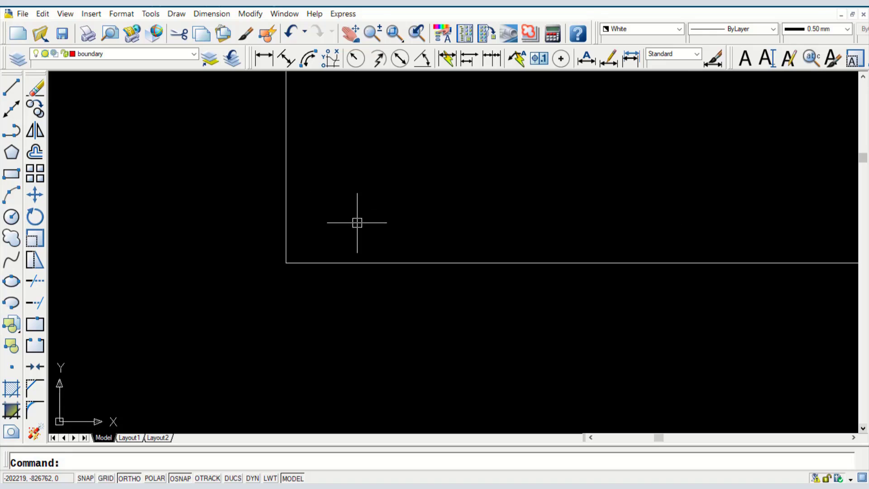
text(CHA)
key(Return)
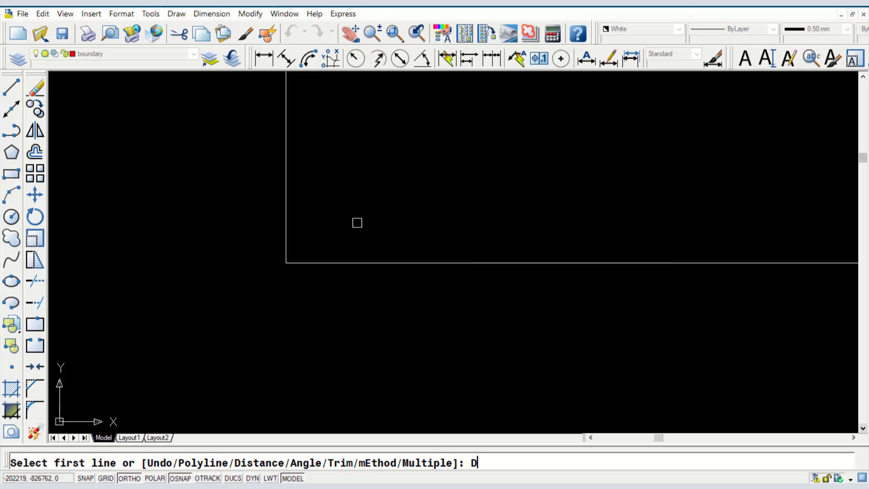
key(Return)
text(500)
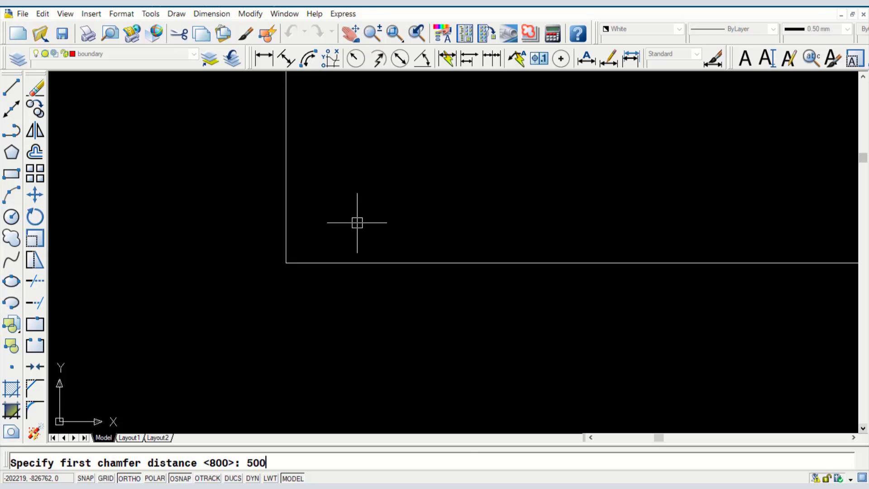
key(Return)
text(500)
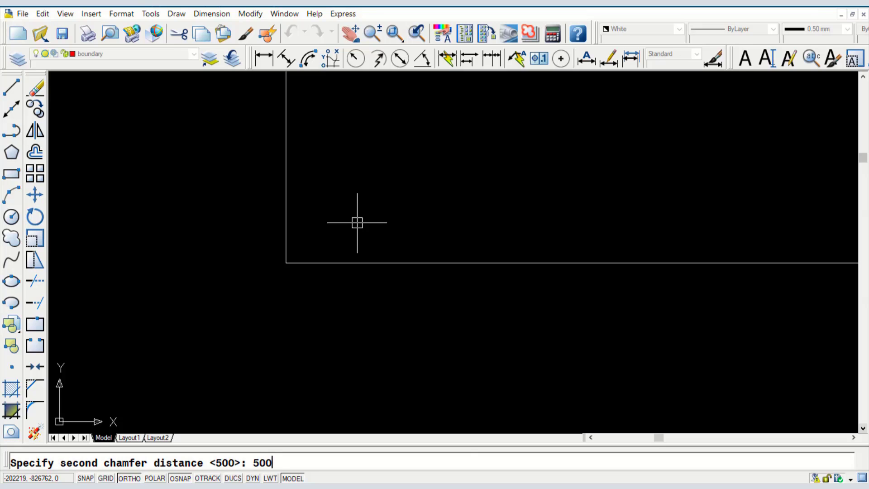
key(Return)
text(t)
key(Return)
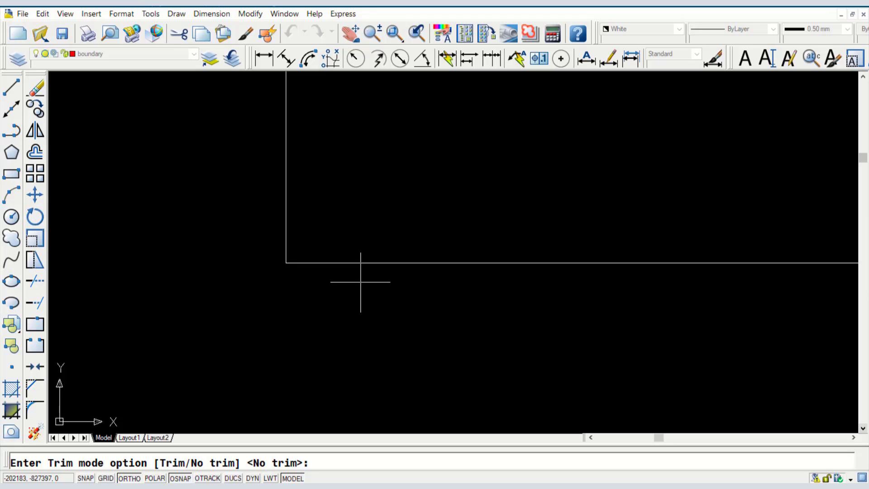
text(t)
key(Return)
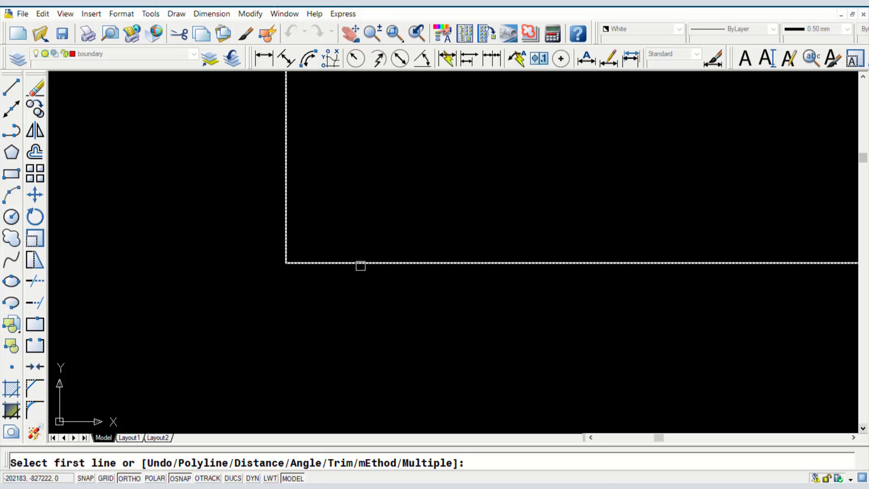
click(359, 262)
click(286, 201)
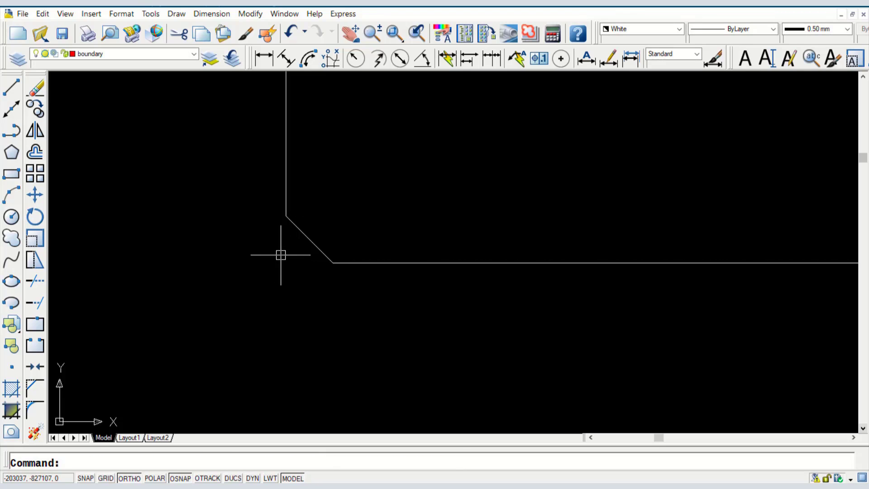
- Compare the No trim chamfer at the rectangle's upper-left corner with the trimmed chamfer at its lower-left corner
scroll(277, 251, up, 3)
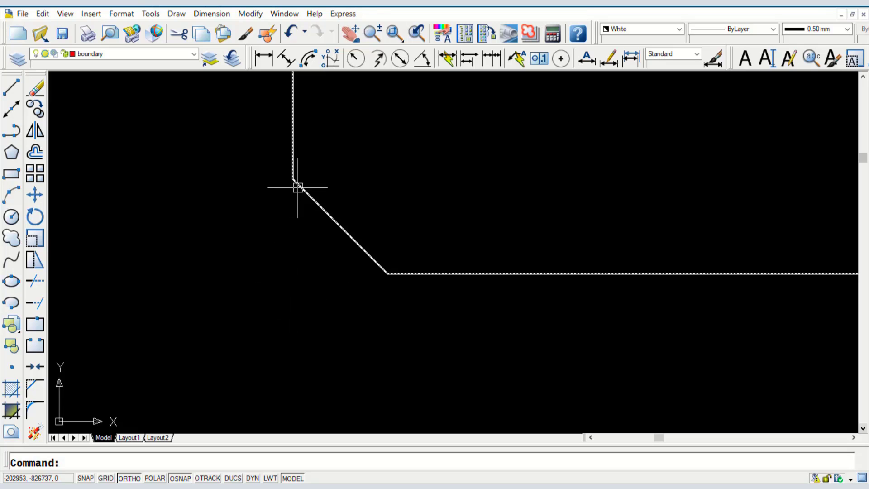
scroll(292, 299, down, 5)
scroll(310, 165, up, 10)
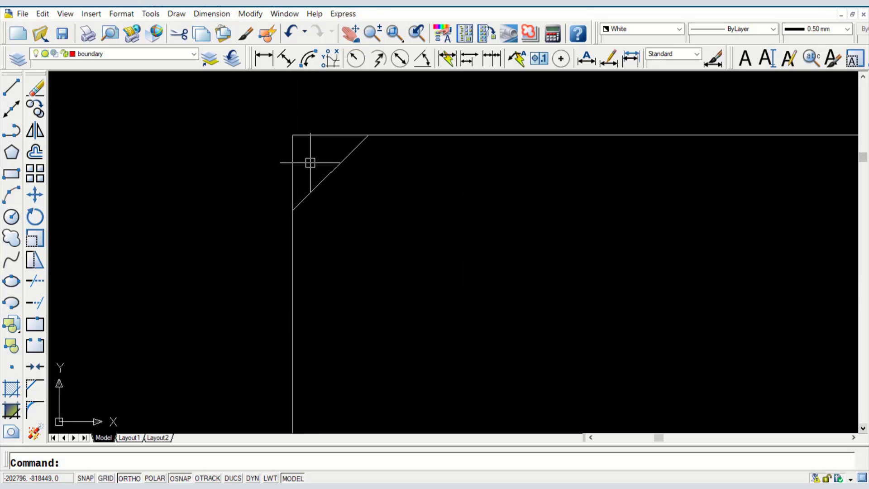
scroll(311, 162, down, 8)
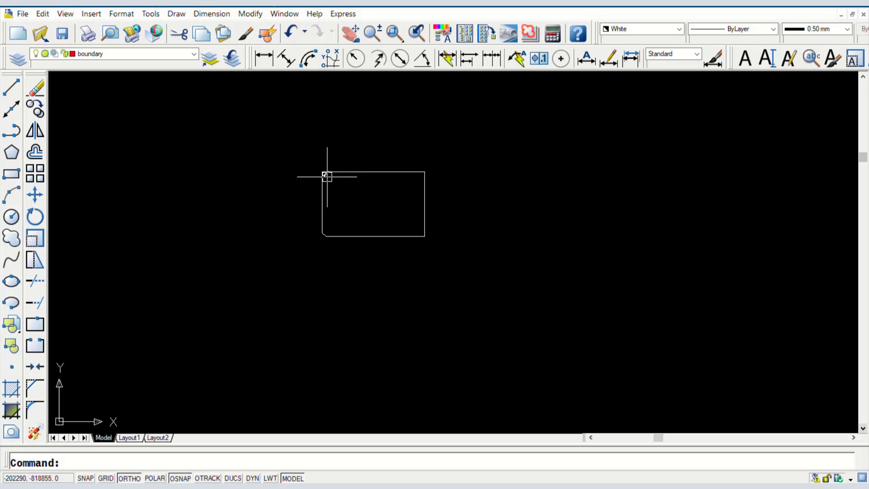
scroll(316, 252, up, 8)
scroll(357, 279, up, 5)
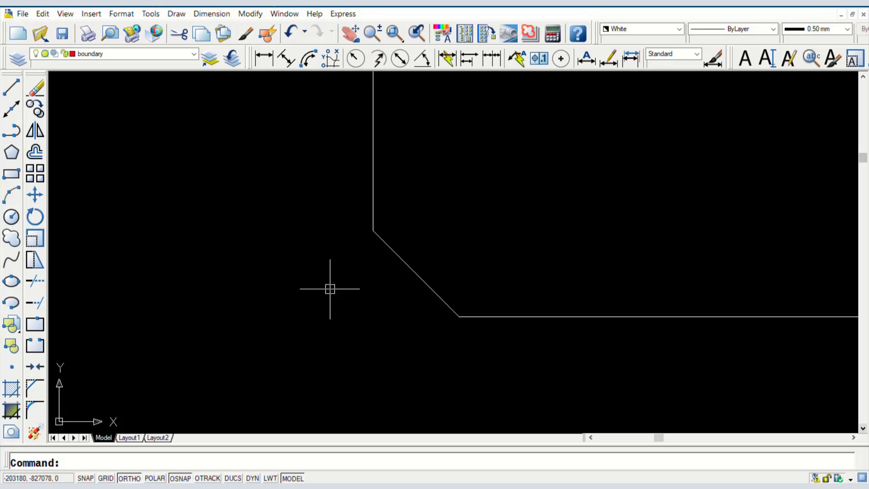
scroll(259, 225, down, 4)
scroll(259, 225, down, 4)
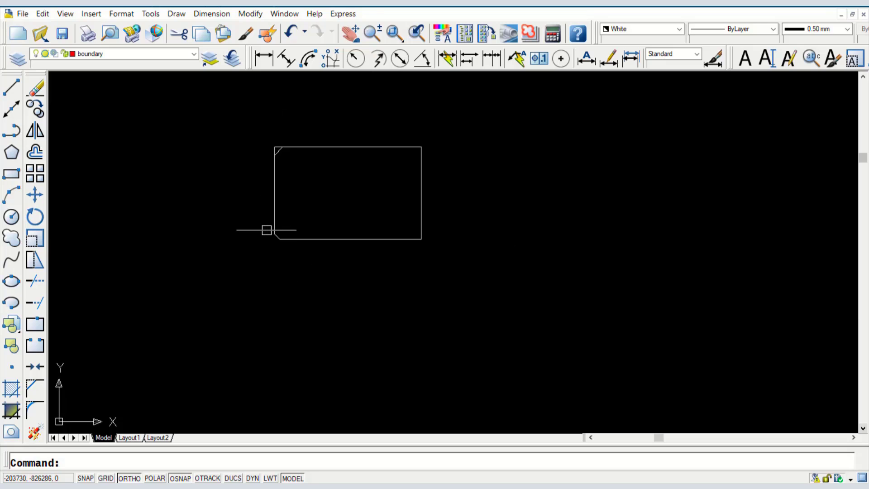
click(345, 150)
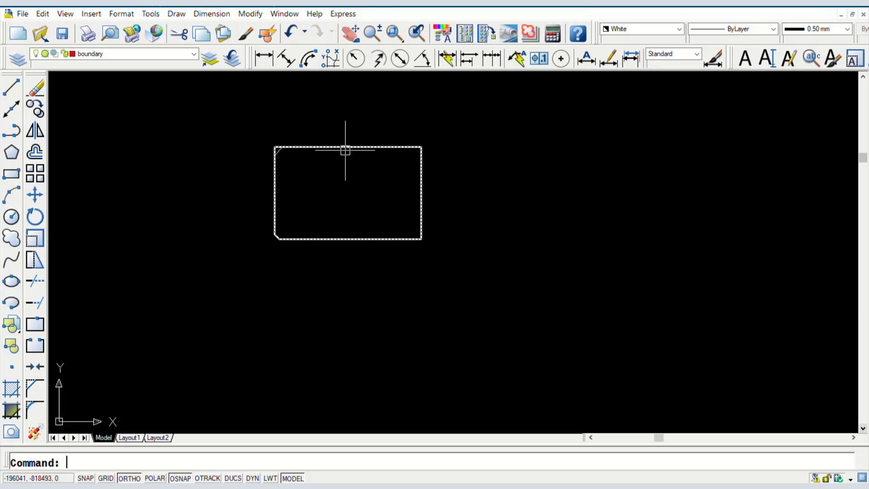
scroll(390, 136, up, 5)
scroll(317, 289, down, 1)
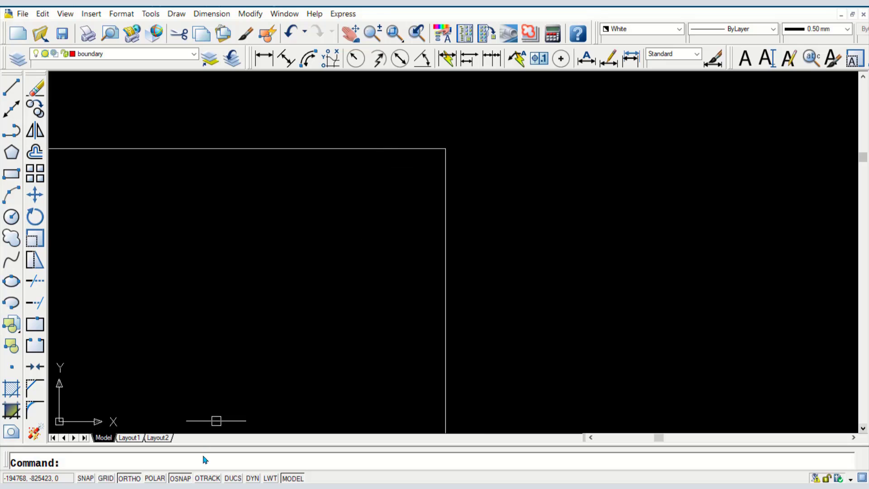
scroll(197, 254, down, 3)
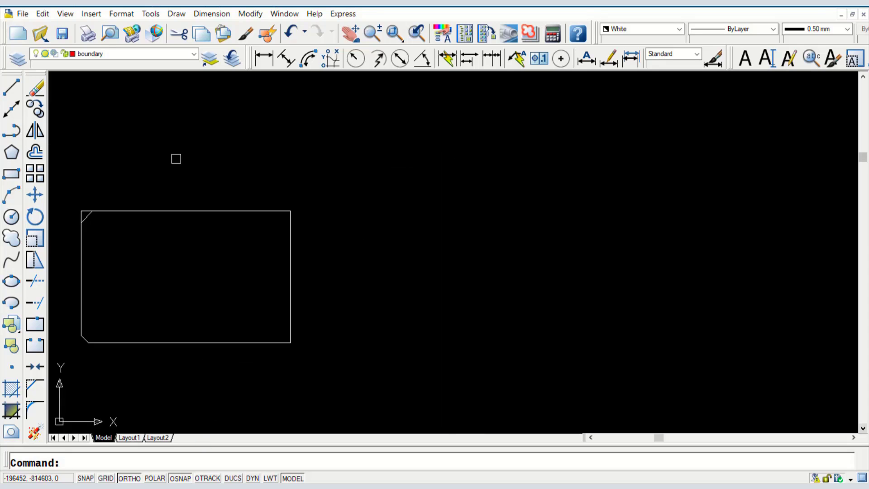
- Draw two separate small rectangles side by side in the empty area below the chamfered rectangle
scroll(193, 158, down, 6)
scroll(192, 264, up, 5)
click(11, 173)
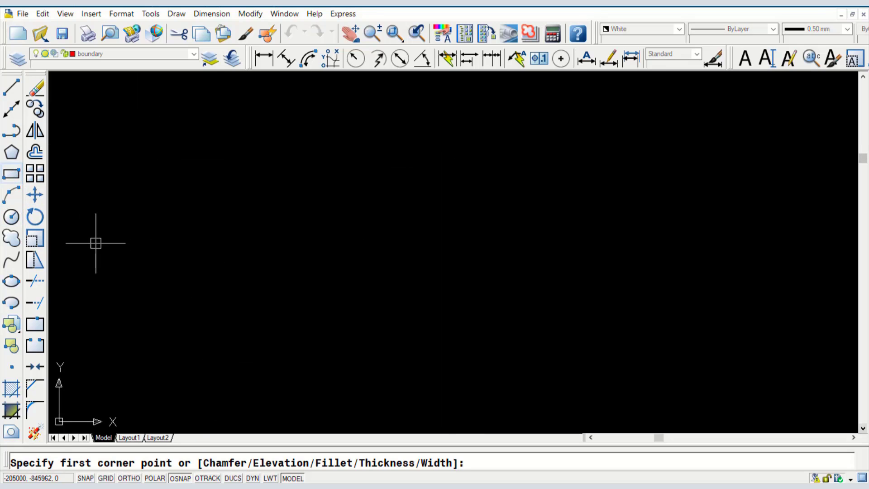
click(185, 150)
scroll(222, 173, up, 3)
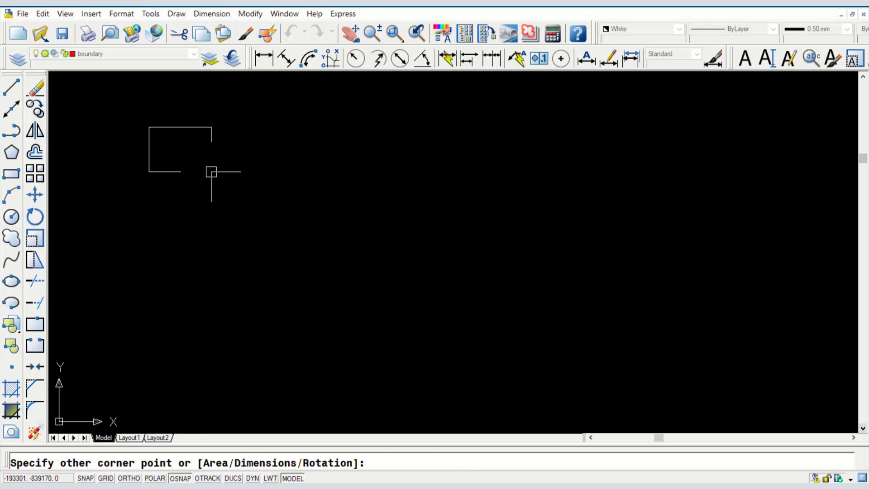
click(211, 170)
key(Return)
click(279, 140)
click(327, 174)
key(F8)
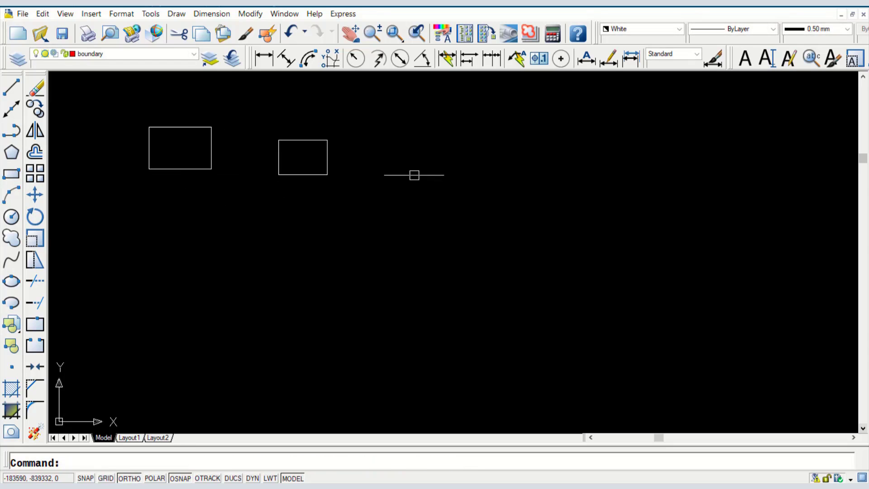
- Draw two more small rectangles to the right of the existing pair, continuing the same row
key(Return)
click(410, 137)
click(472, 175)
key(Return)
click(512, 143)
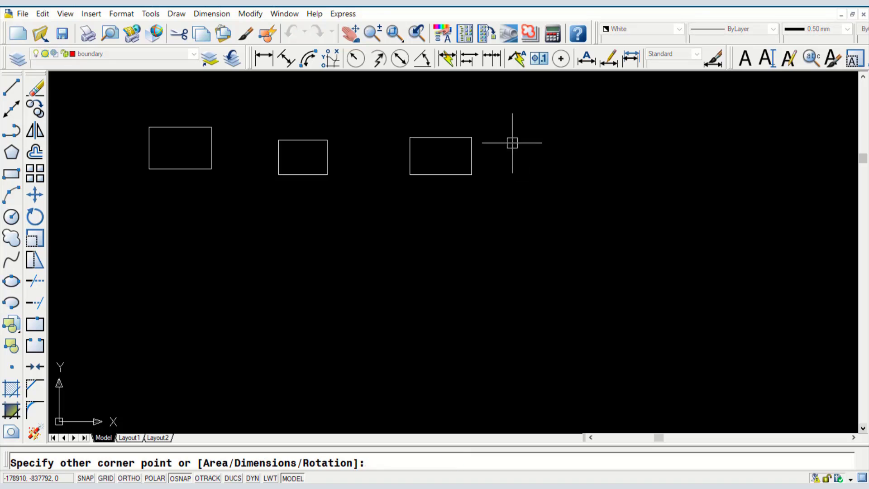
click(569, 182)
- Draw three small rectangles in a second row below the four existing small rectangles
key(Return)
click(235, 208)
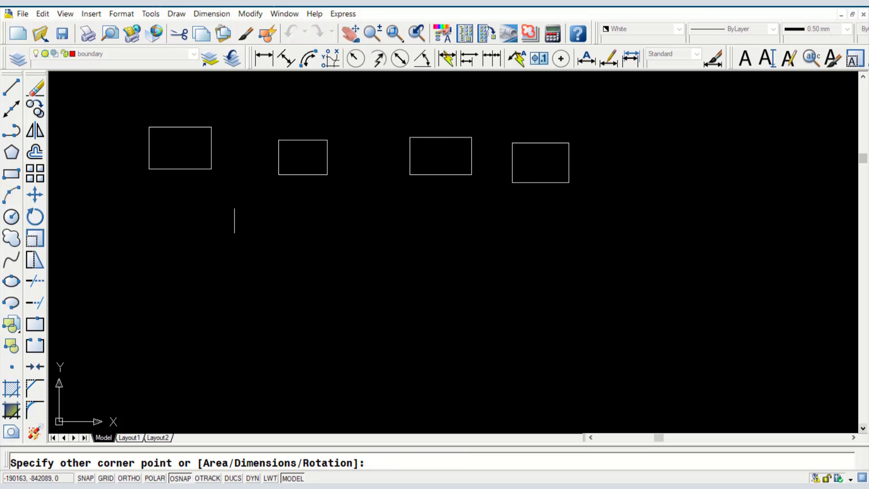
click(277, 232)
key(Return)
click(331, 200)
click(391, 243)
key(Return)
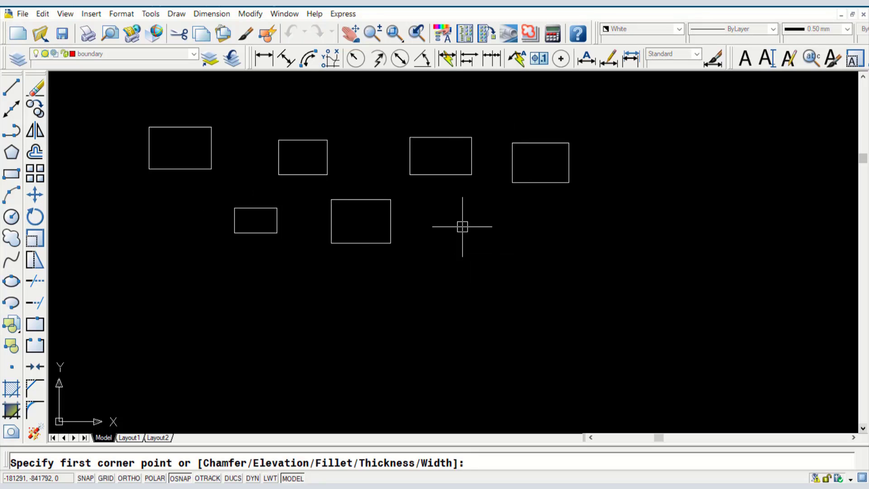
click(462, 226)
click(498, 254)
key(F8)
scroll(245, 164, up, 3)
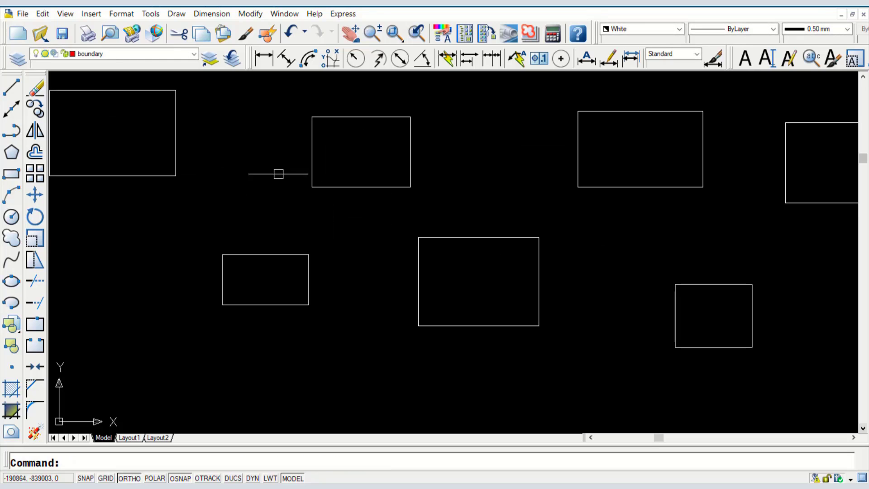
scroll(432, 230, down, 3)
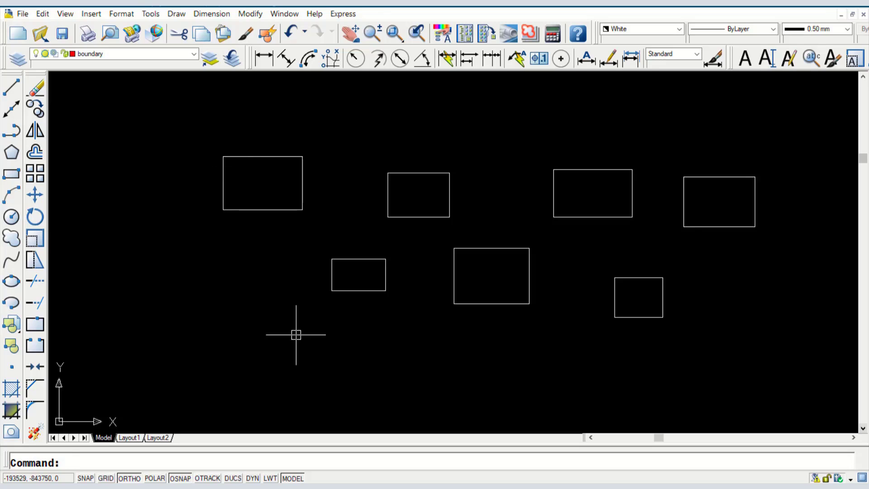
- Start the Chamfer command and set both the first and second chamfer distances to 1000
text(CHA)
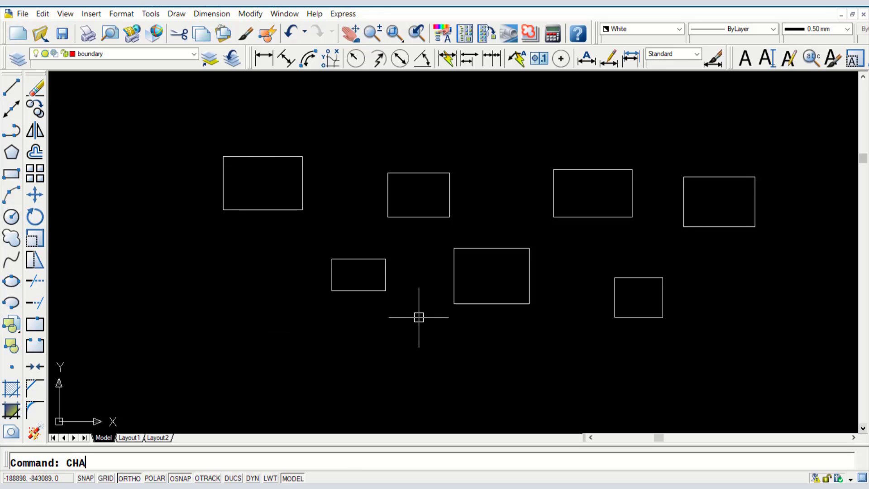
key(Return)
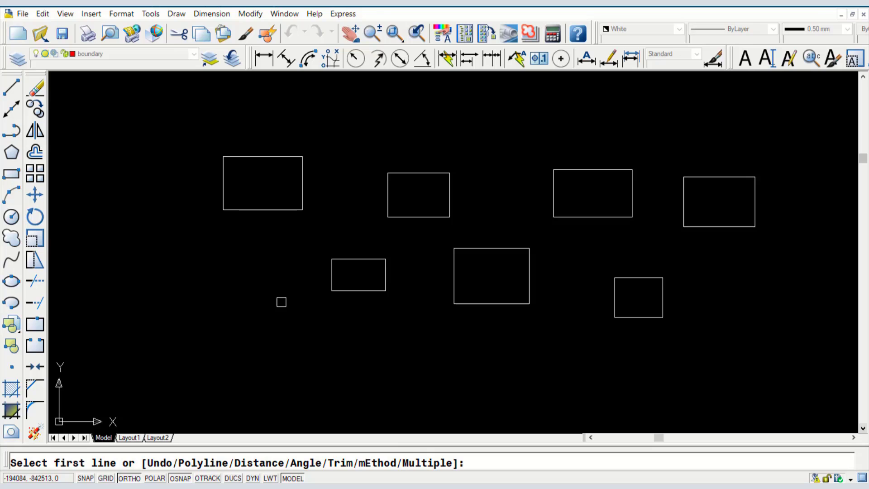
text(D)
key(Return)
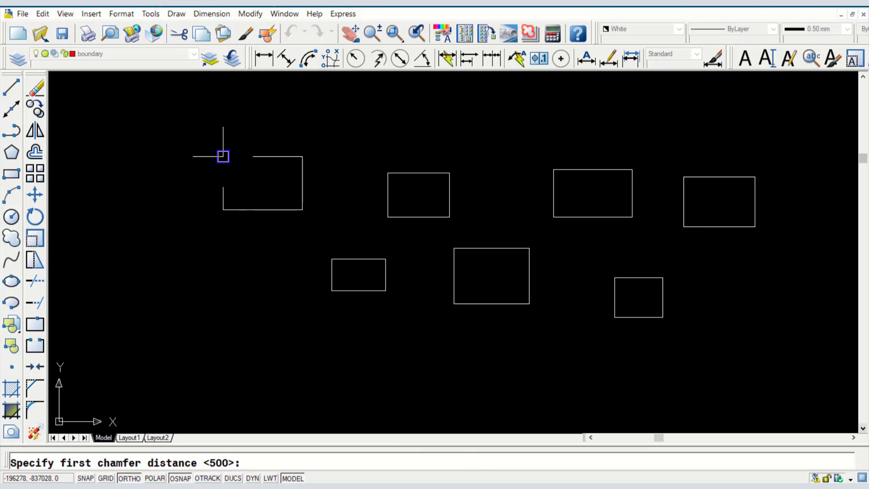
scroll(227, 156, up, 8)
text(1000)
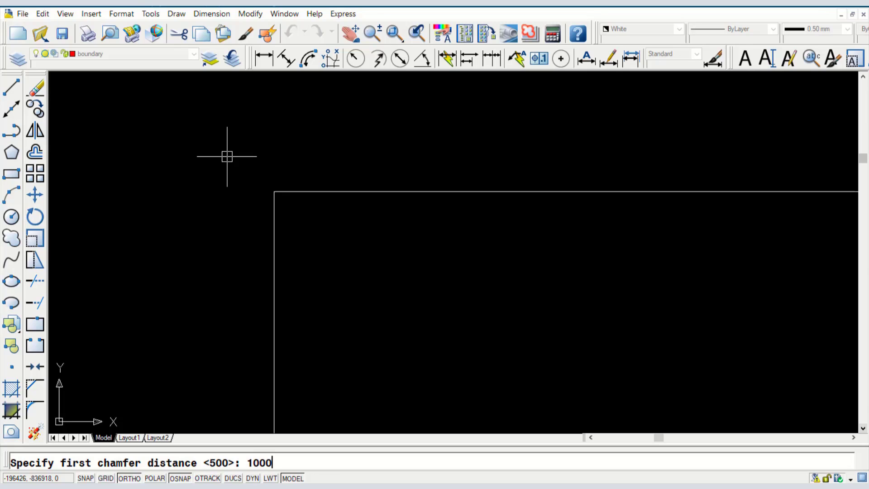
key(Return)
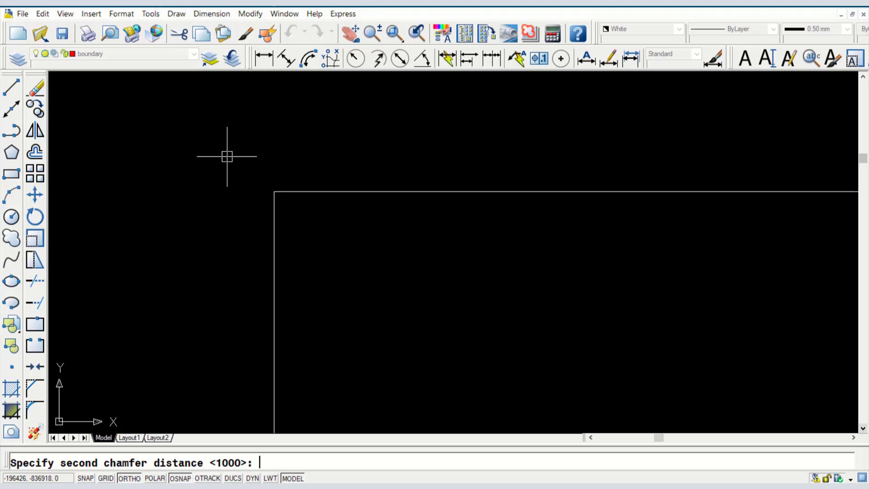
text(1000)
key(Return)
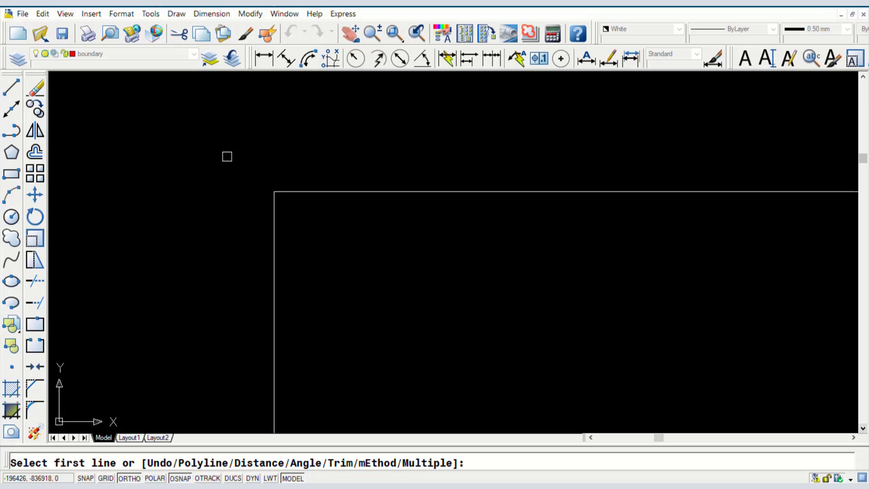
- With the Multiple option, chamfer the upper-left, upper-right and lower-left corners of the upper row's first small rectangle
text(M)
key(Return)
scroll(227, 157, down, 4)
scroll(235, 166, up, 3)
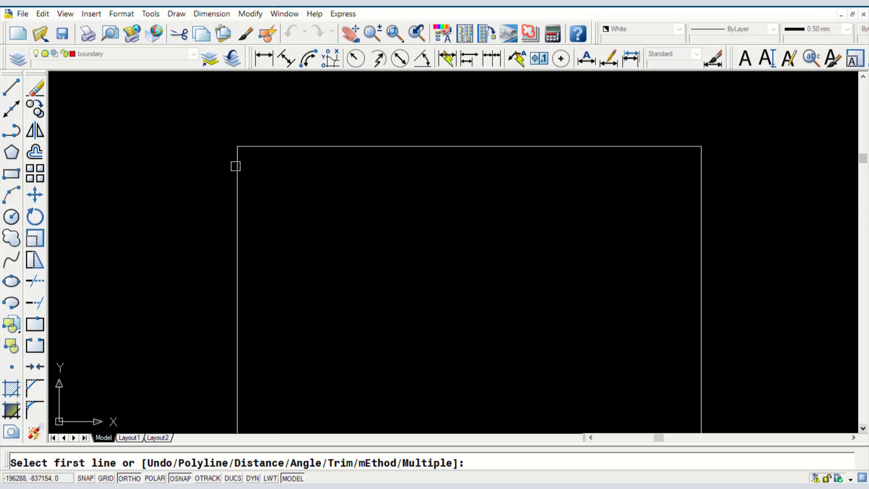
click(238, 209)
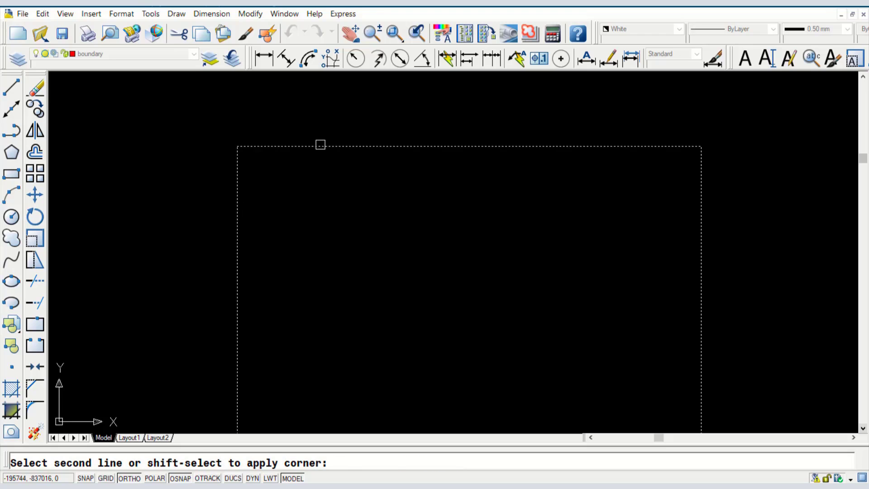
click(321, 145)
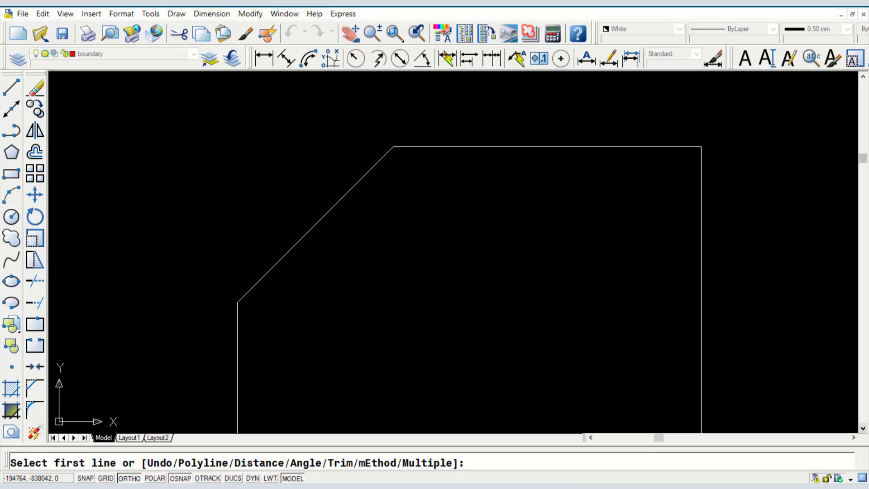
click(434, 144)
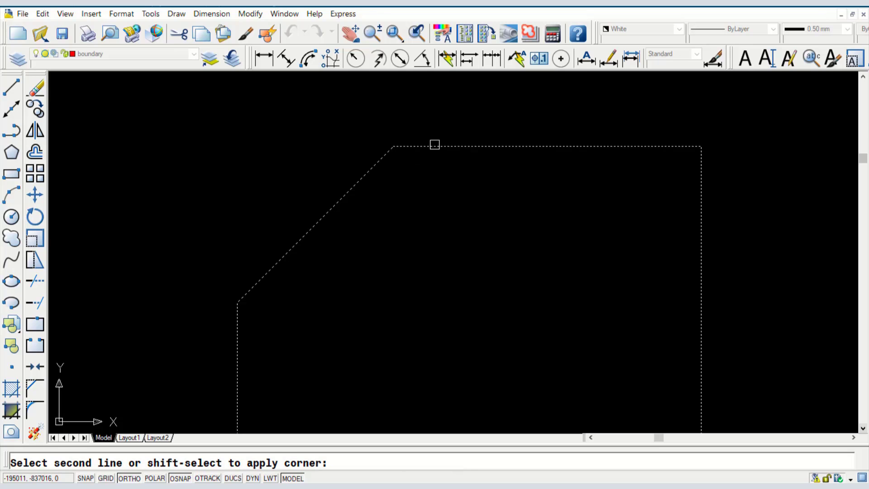
scroll(516, 185, down, 4)
scroll(518, 191, up, 1)
click(541, 181)
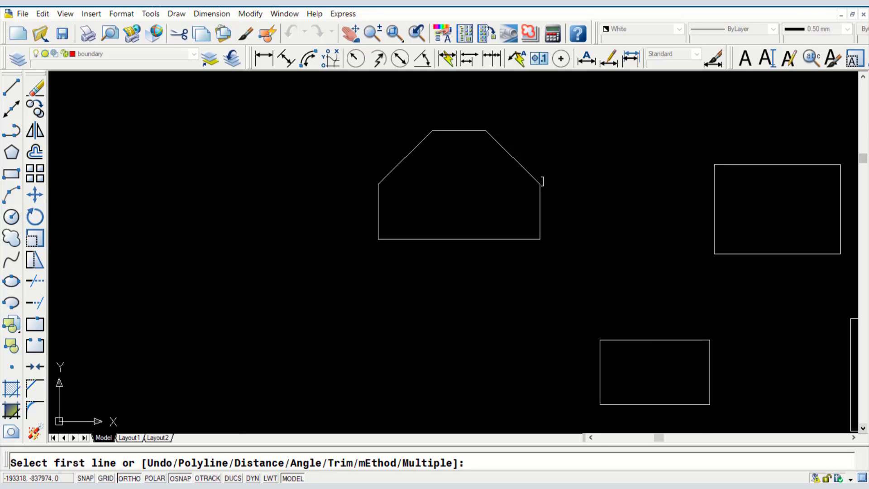
- Chamfer the upper-right and lower-right corners of the large rectangle above the small ones
scroll(388, 265, down, 6)
scroll(413, 158, up, 8)
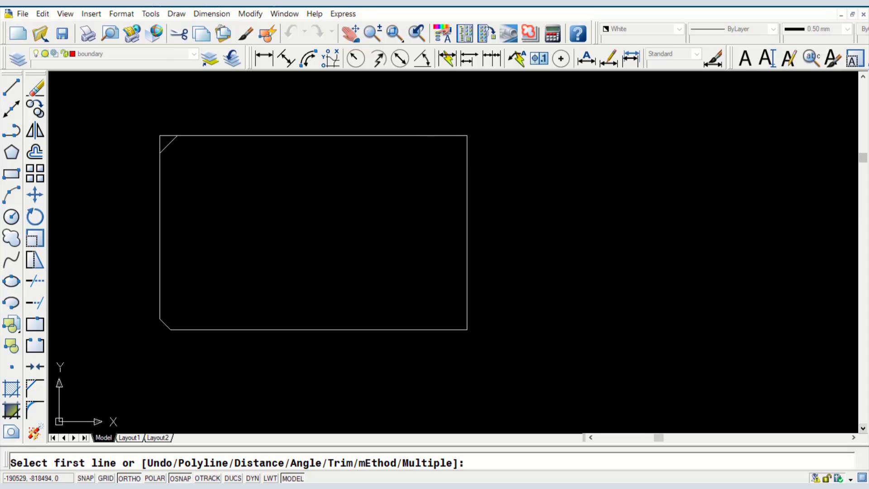
scroll(475, 152, down, 2)
scroll(479, 264, up, 2)
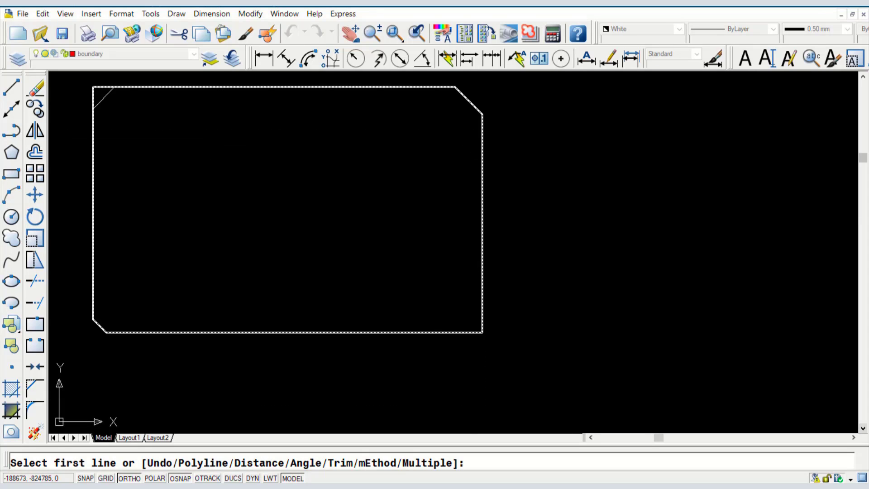
click(482, 268)
click(387, 332)
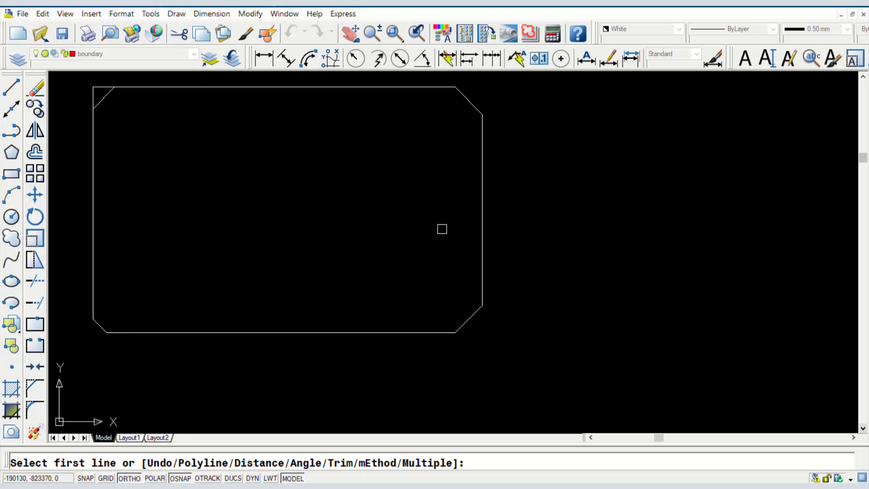
- Chamfer the upper-right corner of the second small rectangle in the upper row
scroll(441, 229, down, 4)
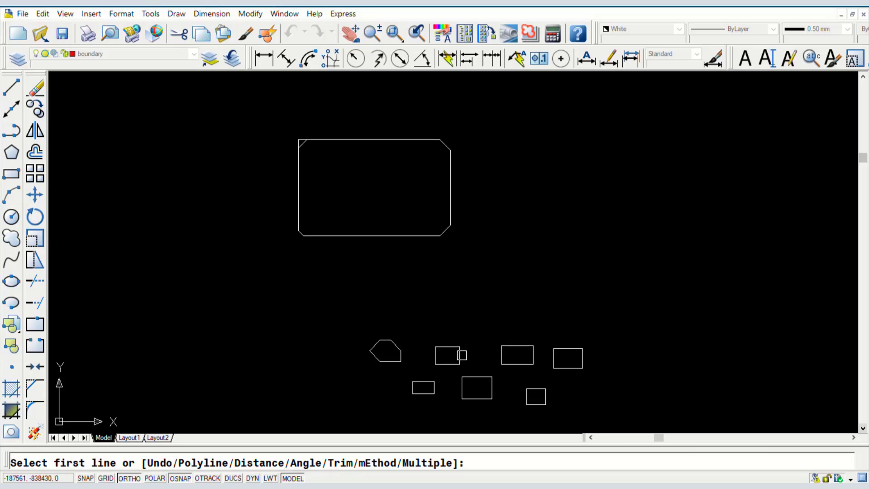
scroll(419, 338, up, 3)
click(476, 362)
click(473, 367)
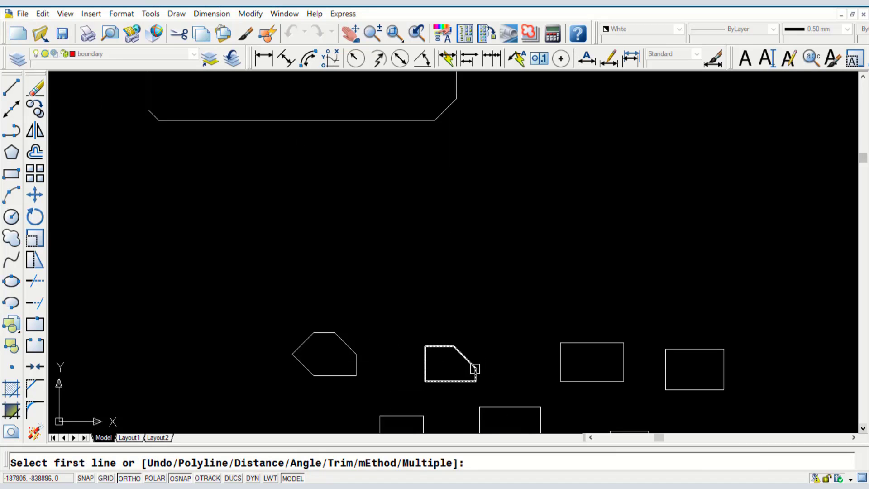
- Chamfer the upper row's third small rectangle at its upper-left and lower-right corners and the fourth at its upper-left corner
scroll(475, 365, down, 3)
scroll(487, 278, up, 3)
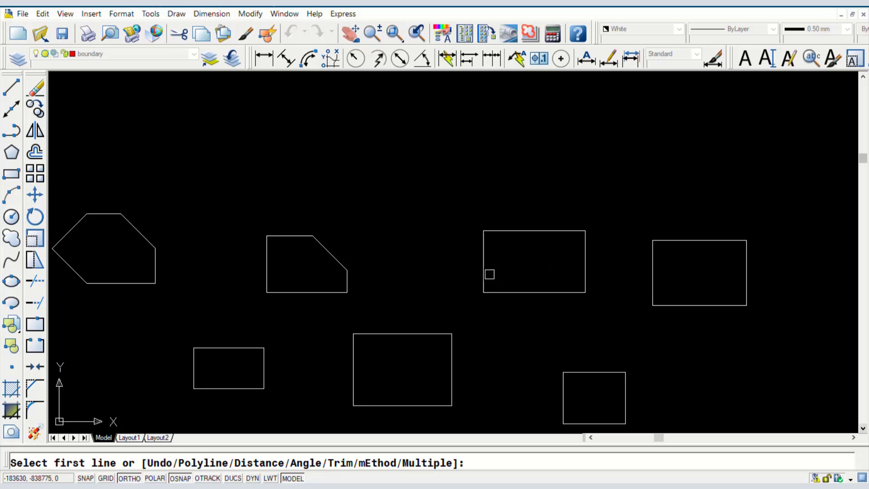
click(483, 272)
click(557, 232)
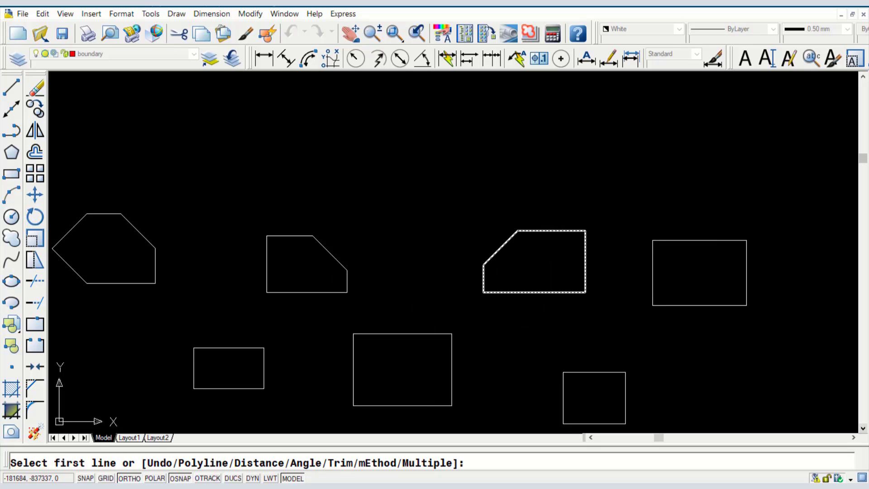
click(653, 269)
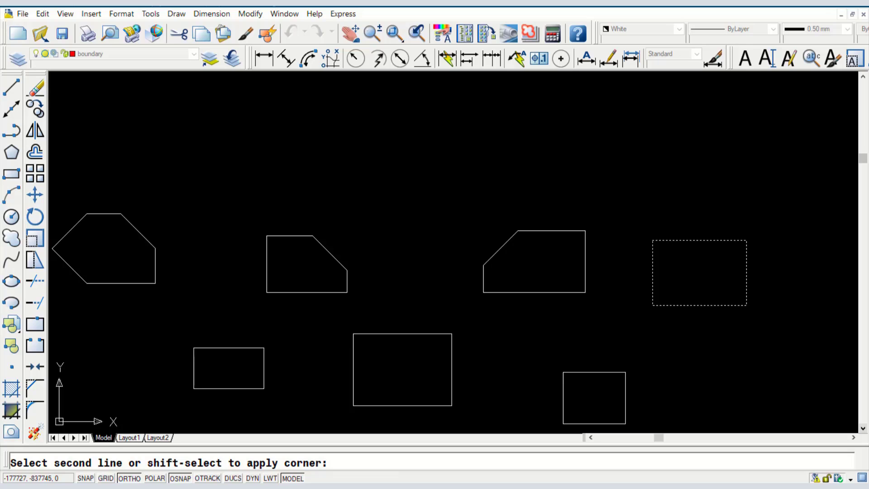
click(693, 240)
- Chamfer the upper-right corners of the lower row's first and middle rectangles, and end the Chamfer command
scroll(531, 264, down, 1)
click(493, 249)
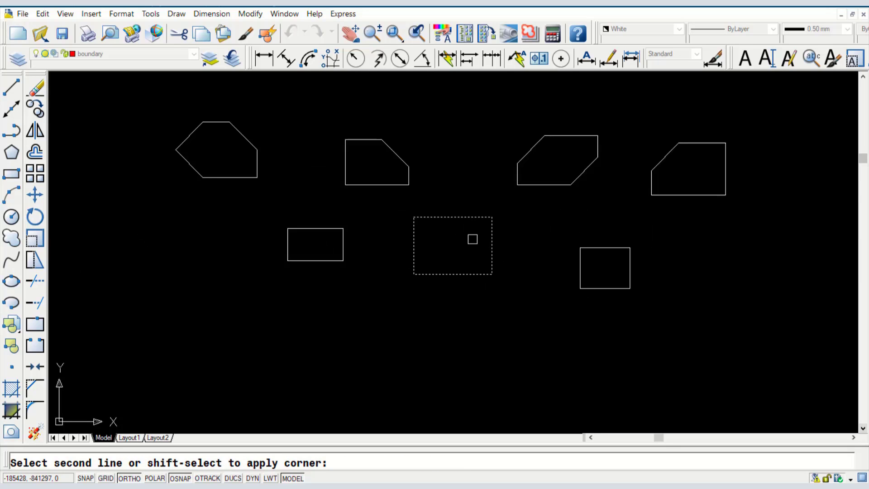
click(448, 221)
scroll(398, 202, down, 3)
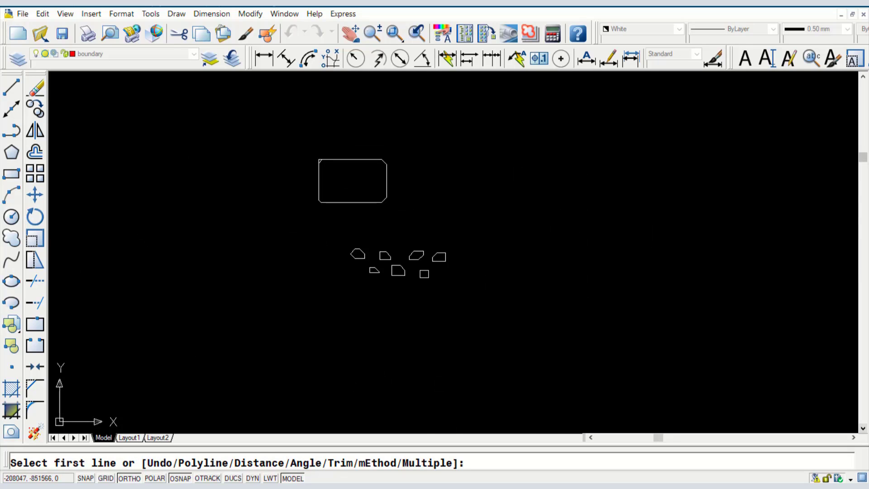
scroll(418, 239, up, 2)
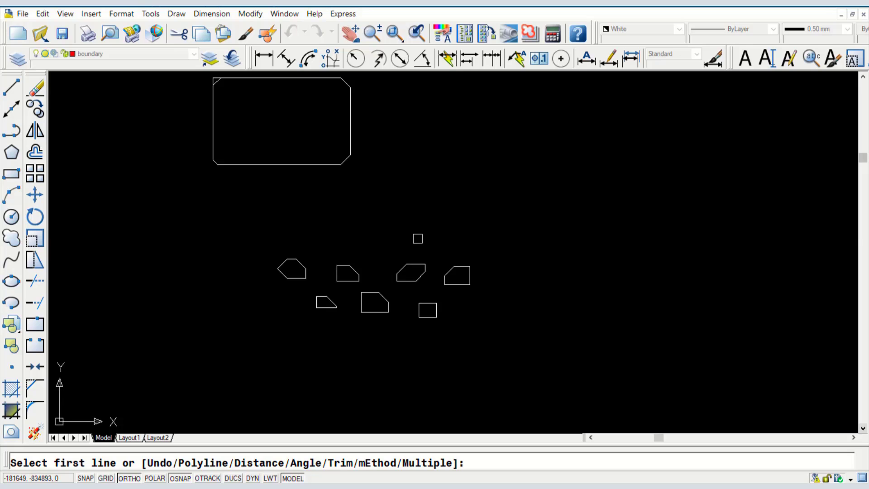
key(Escape)
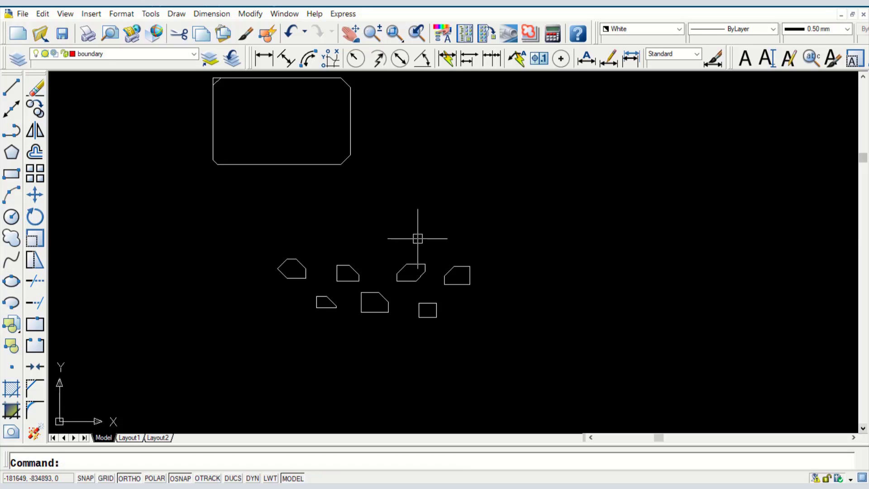
- Draw a rectangular polyline in the empty area right of the small shapes, ending its last segment on the left edge
scroll(332, 202, down, 1)
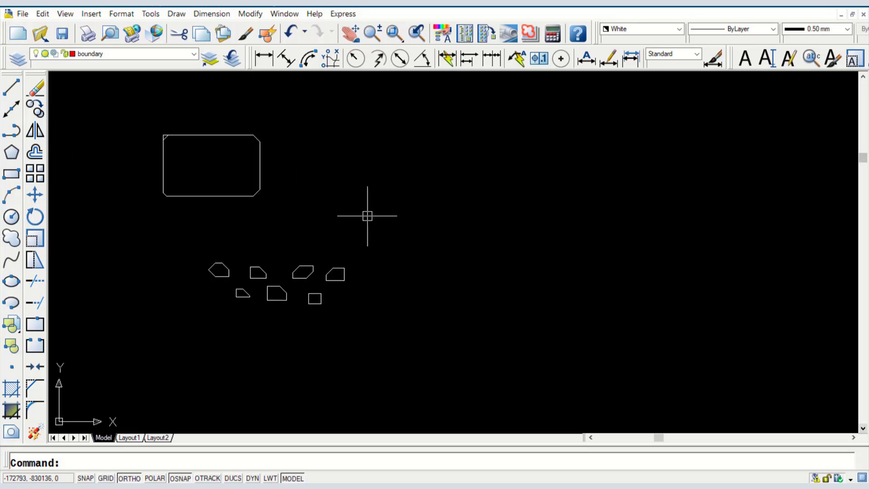
middle_drag(367, 216, 233, 227)
click(11, 131)
click(320, 266)
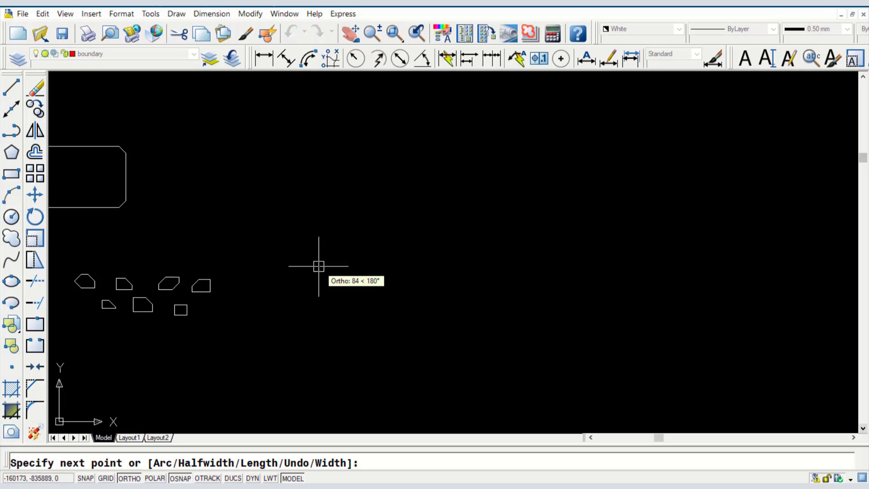
click(319, 203)
click(423, 209)
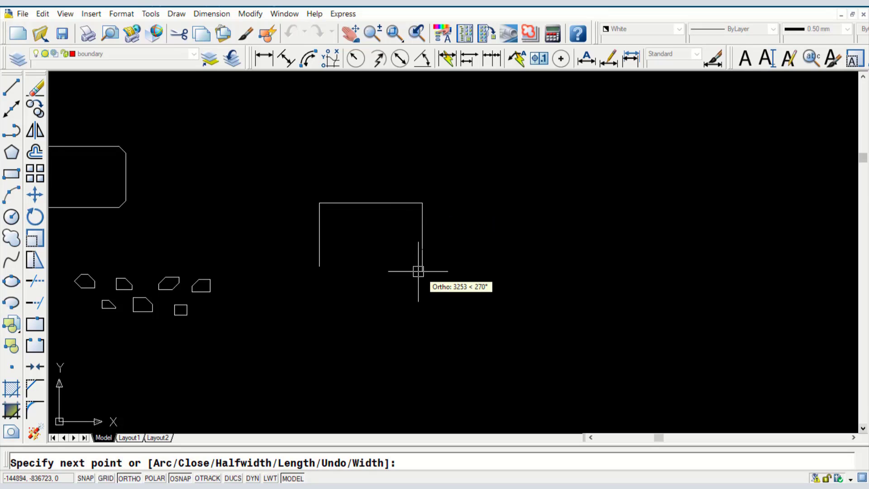
click(420, 250)
scroll(339, 248, up, 2)
click(311, 249)
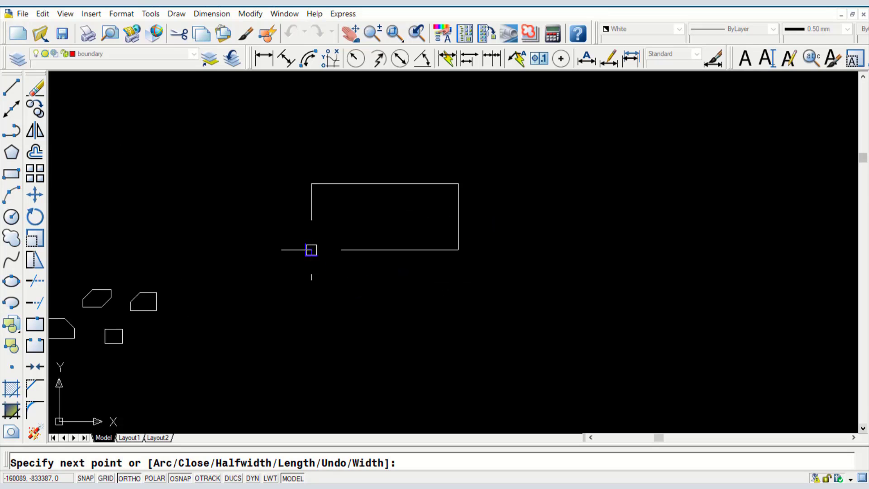
key(Return)
- Move the polyline's overhanging start vertex up onto the rectangle's lower-left corner and select the whole polyline
click(312, 268)
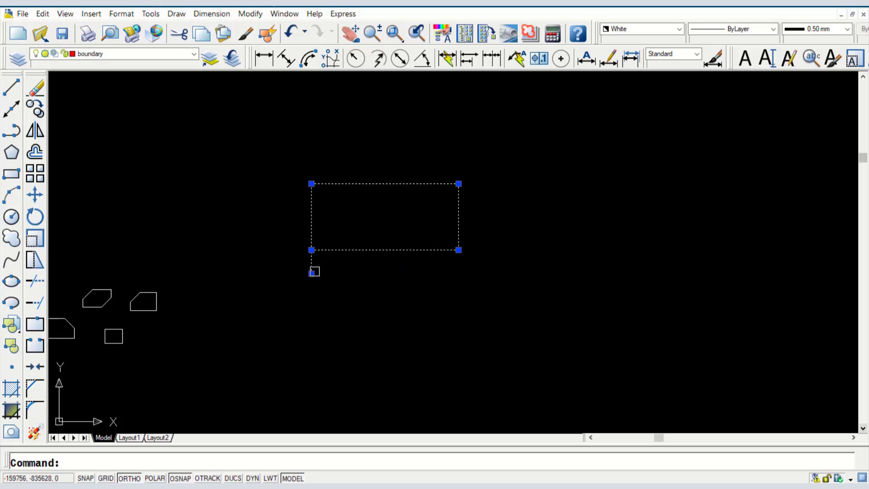
click(312, 273)
click(311, 249)
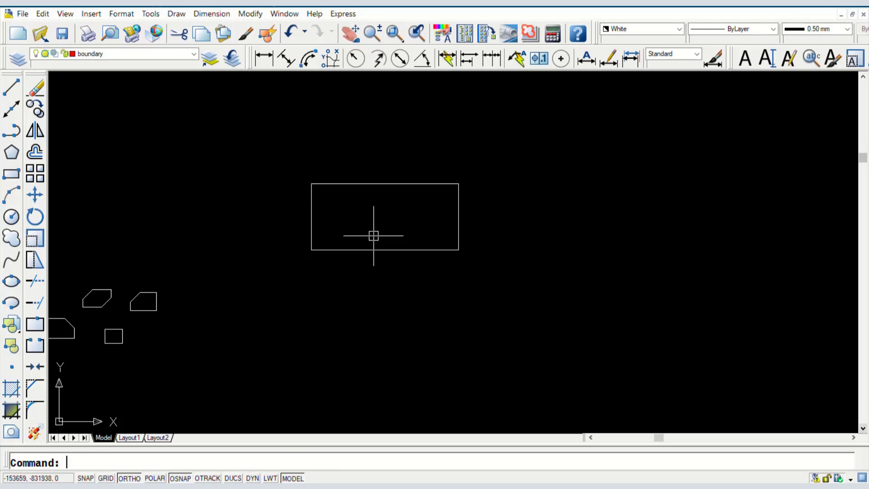
click(331, 250)
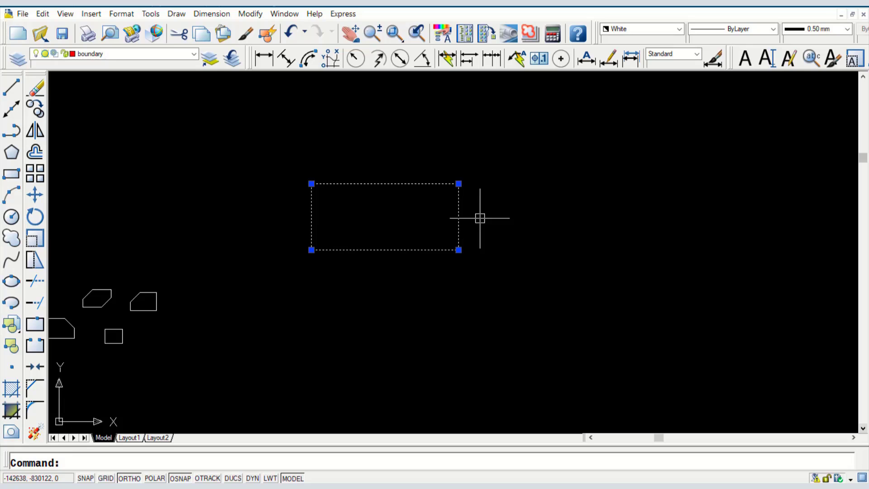
- Draw a smaller rectangle in the empty area just below the rectangular polyline
key(Escape)
click(12, 173)
click(348, 295)
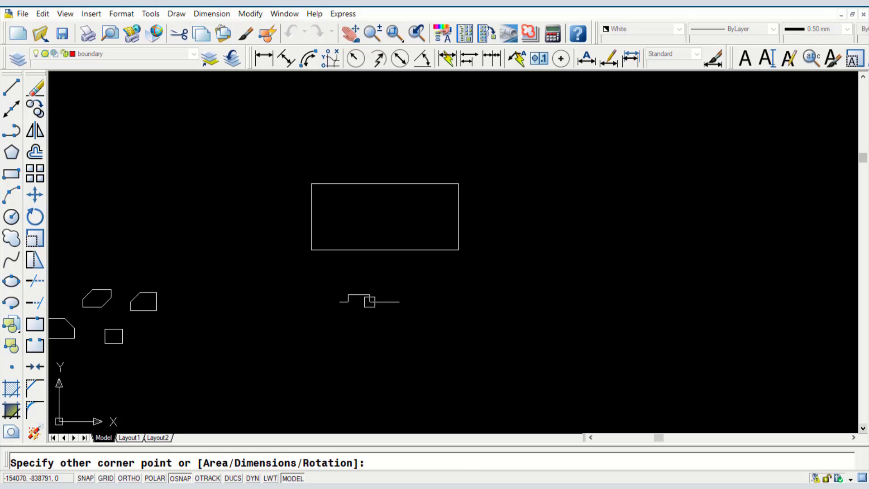
click(437, 337)
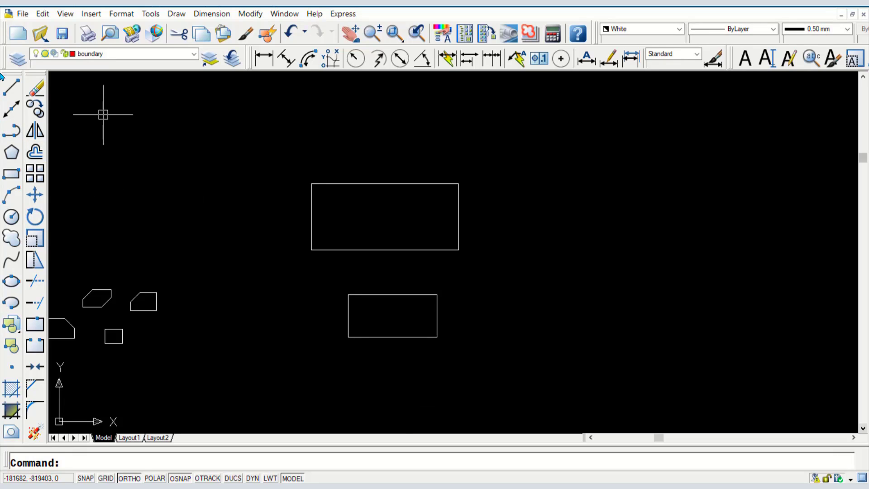
- Draw a rectangle from separate lines right of the other two, moving its left line's overhanging end onto the lower-left corner
click(9, 83)
scroll(94, 89, down, 2)
scroll(377, 180, up, 3)
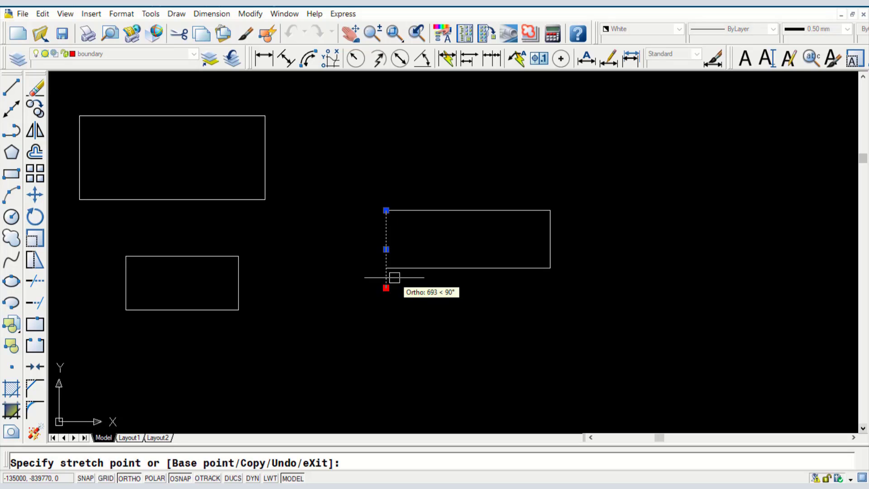
click(387, 267)
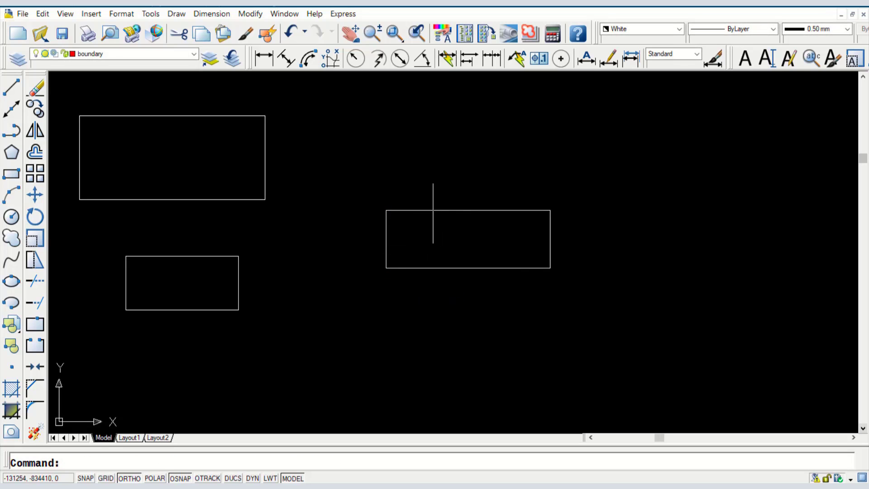
- Select the four lines of the right-hand rectangle one by one to examine them as objects, and clear the selection
click(429, 210)
click(385, 227)
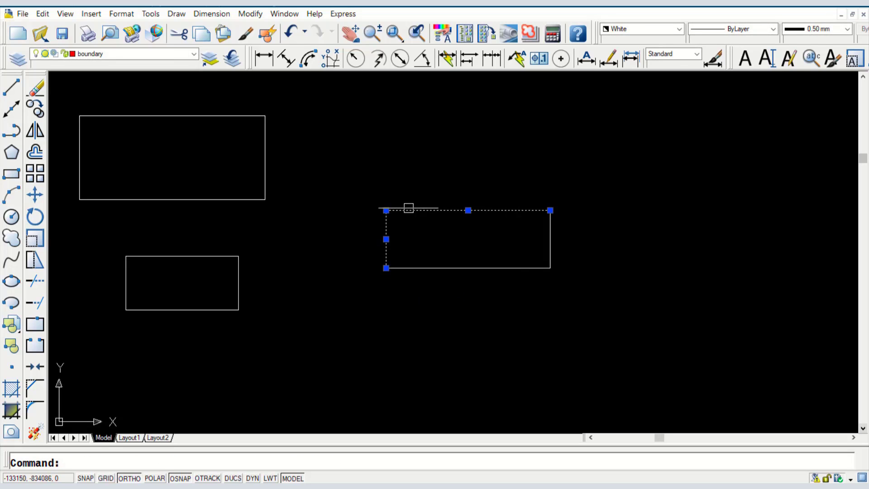
click(444, 268)
click(550, 240)
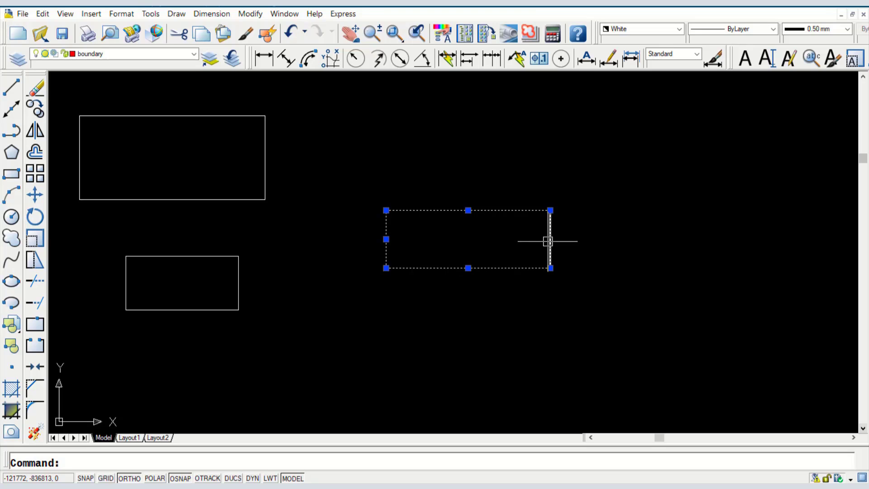
key(Escape)
- Start the Chamfer command and set both the first and second chamfer distances to 250
middle_drag(272, 187, 301, 192)
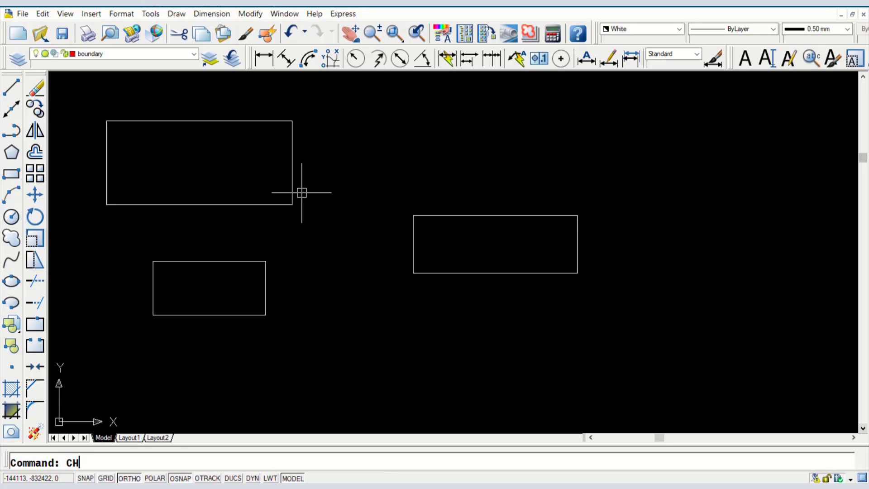
text(CHA)
key(Return)
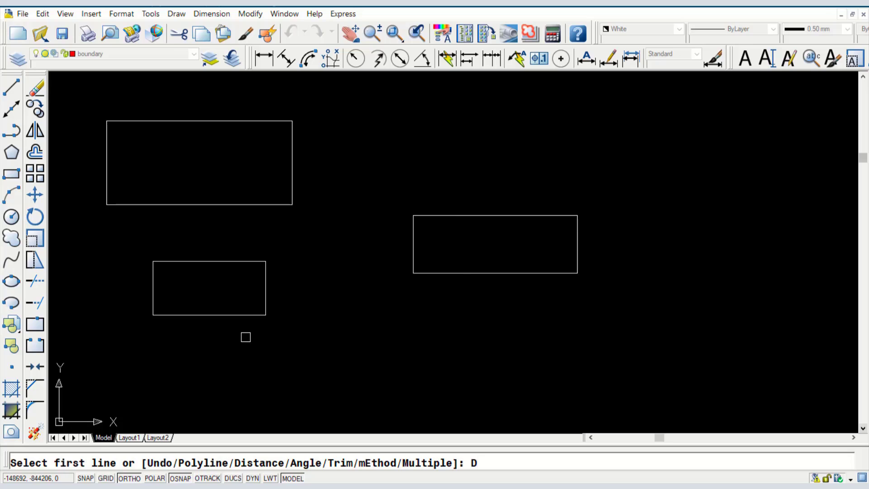
text(D)
key(Return)
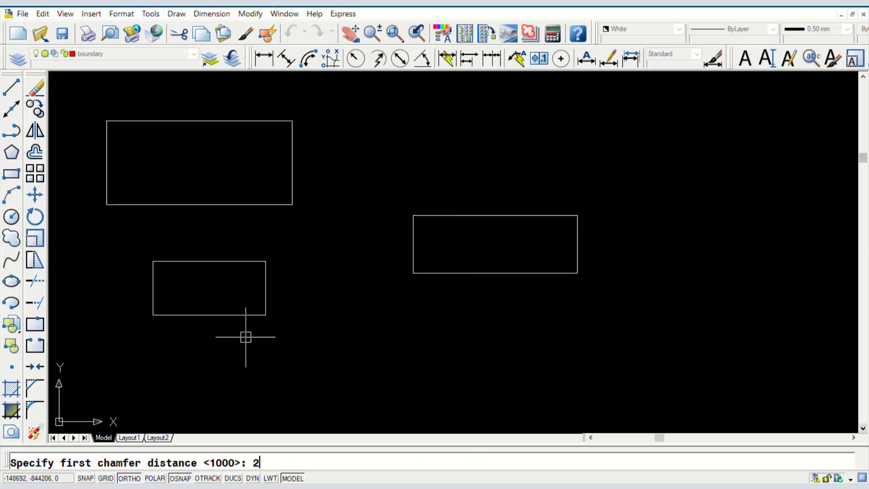
key(Return)
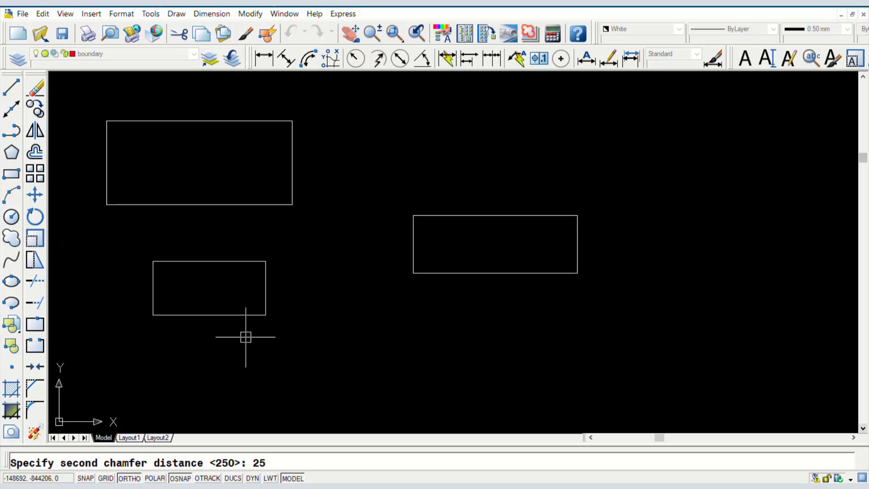
key(Return)
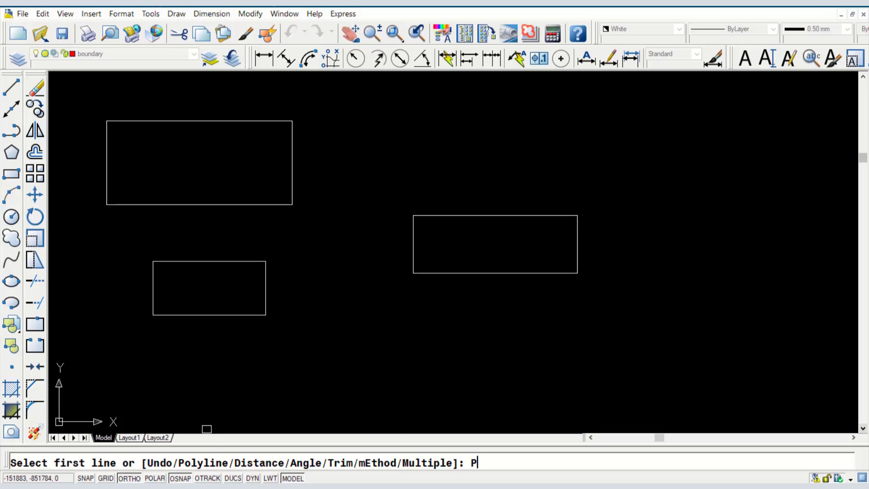
- Chamfer all corners of the large rectangular polyline and of the smaller rectangle below it with the Polyline option
key(Return)
scroll(117, 305, up, 4)
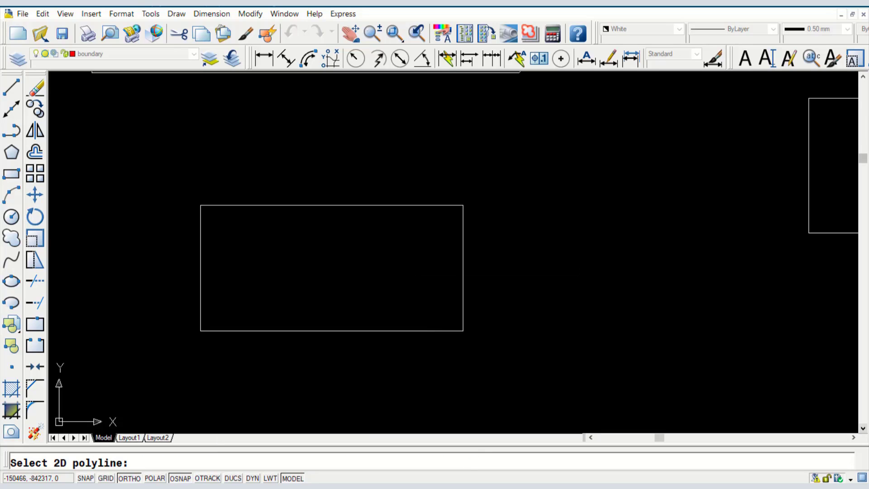
click(357, 330)
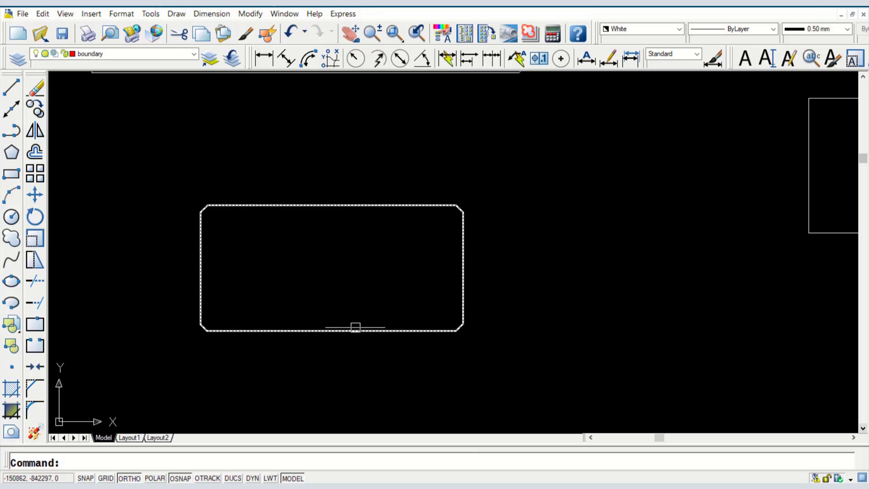
scroll(256, 290, up, 2)
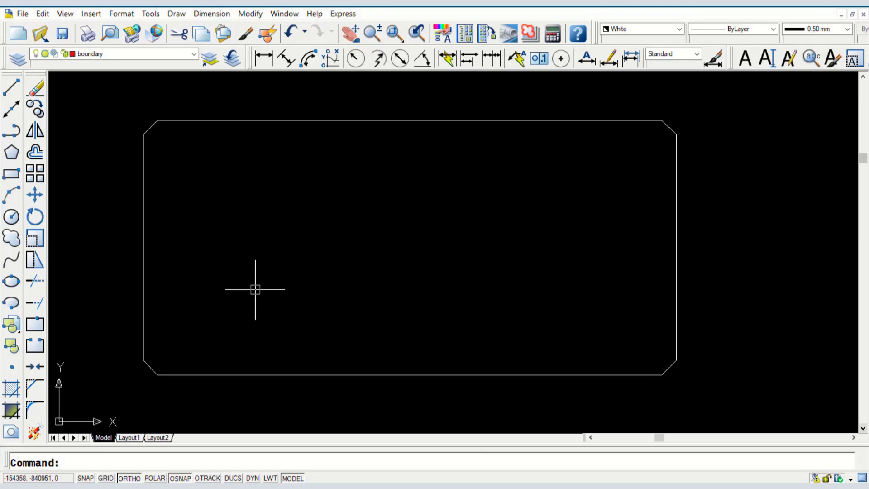
- Restart the Chamfer command for the rectangle made of separate lines and set both chamfer distances to 350
scroll(255, 289, down, 5)
scroll(585, 206, up, 2)
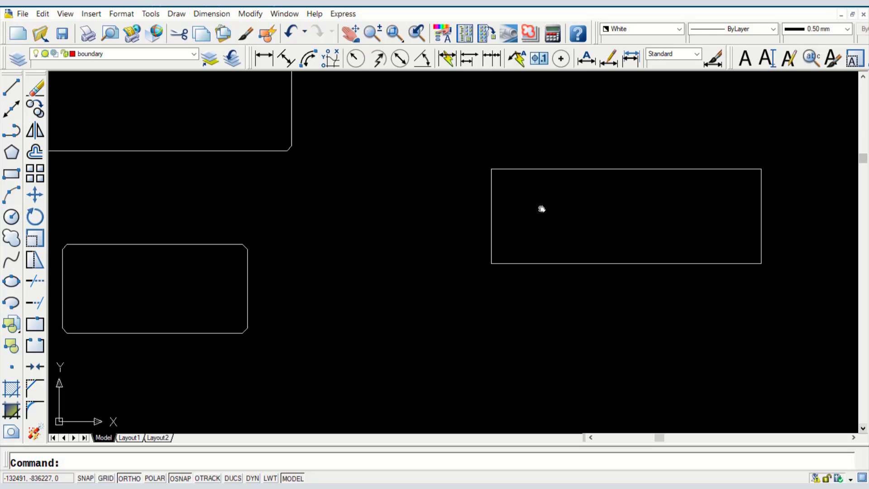
middle_drag(542, 209, 394, 225)
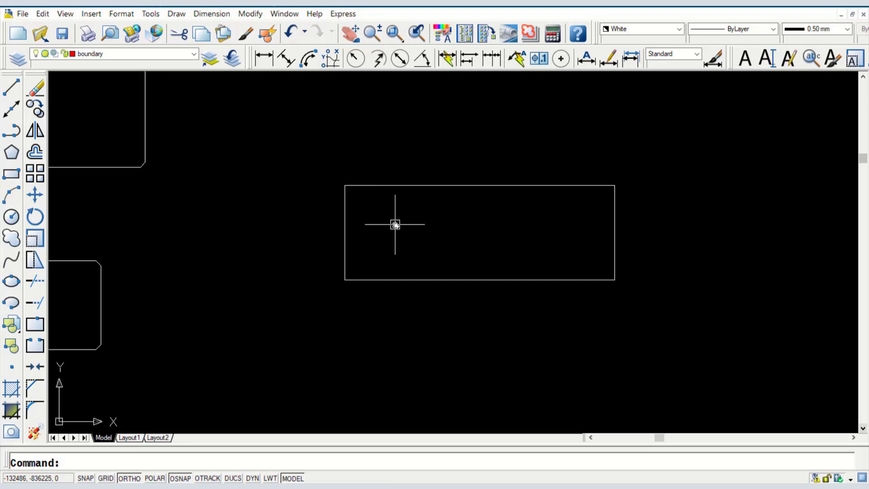
key(Return)
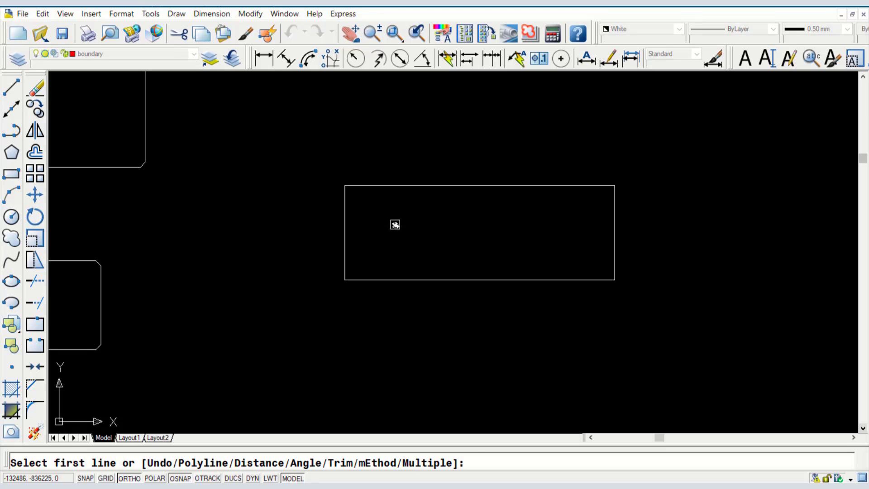
text(d)
key(Return)
text(350)
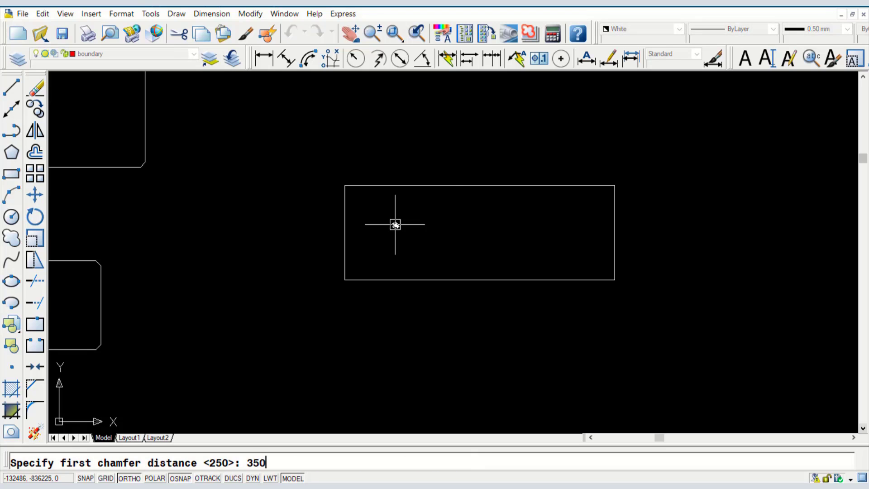
key(Return)
text(35)
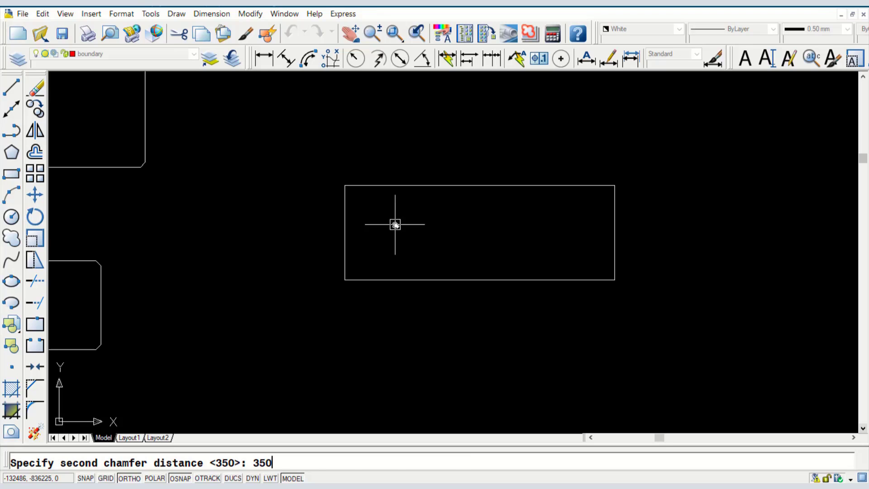
text(0)
key(Return)
- Try to chamfer the rectangle made of separate lines with the Polyline option
text(P)
middle_drag(395, 224, 264, 212)
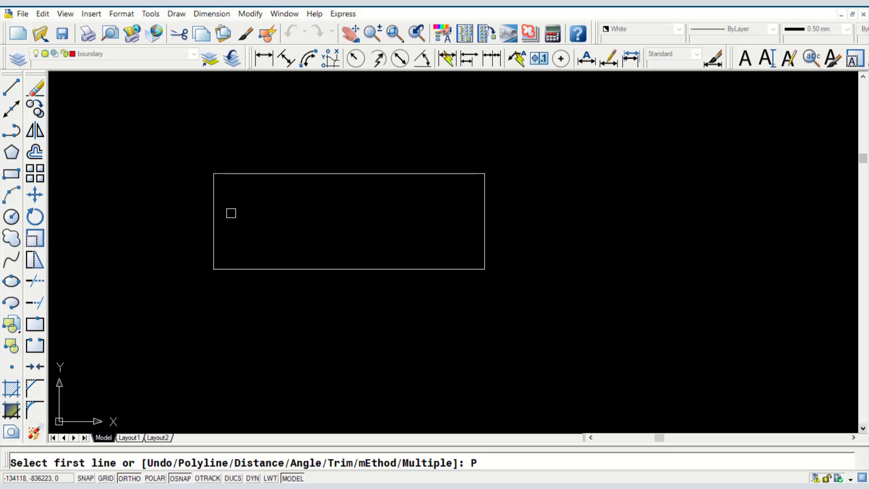
key(Return)
scroll(219, 200, up, 3)
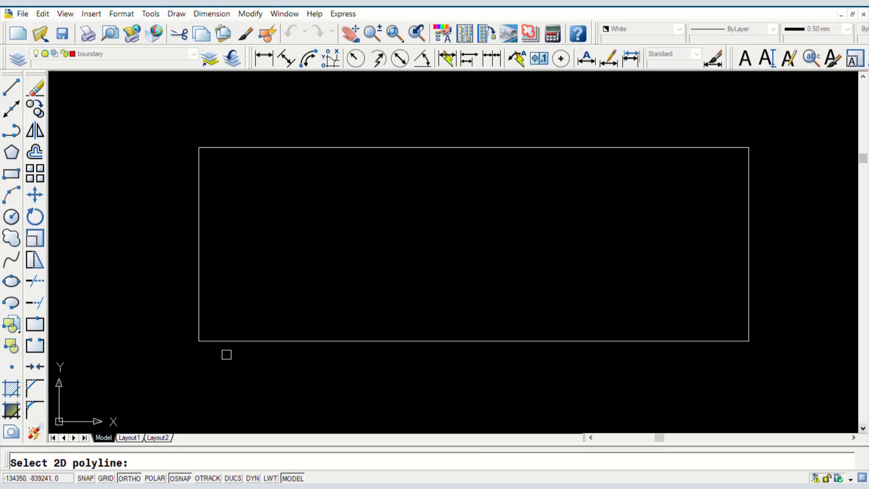
scroll(344, 299, down, 6)
scroll(317, 285, up, 3)
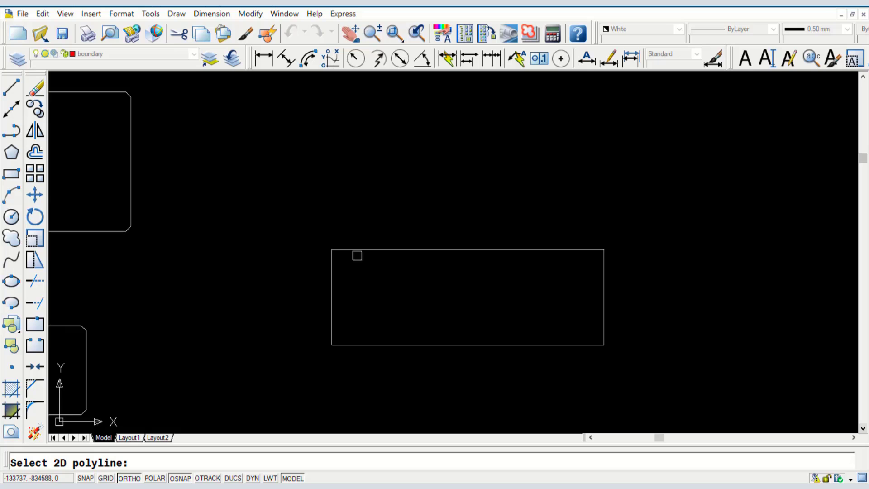
scroll(400, 255, down, 3)
key(Escape)
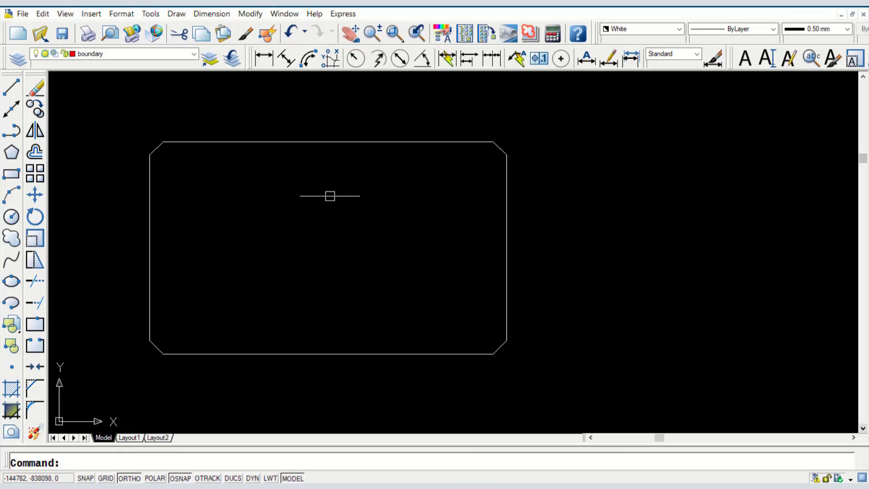
- Select the chamfered rectangle to examine whether it is a single object, and clear the selection
click(302, 141)
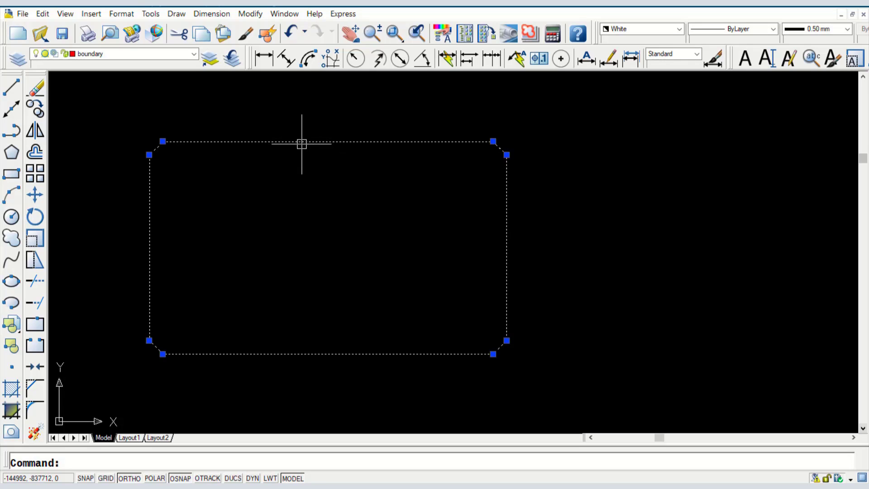
key(Escape)
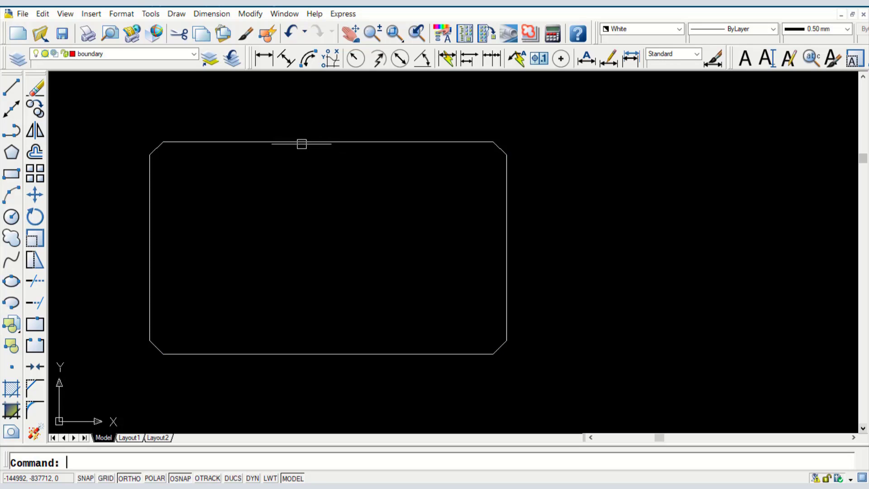
click(273, 141)
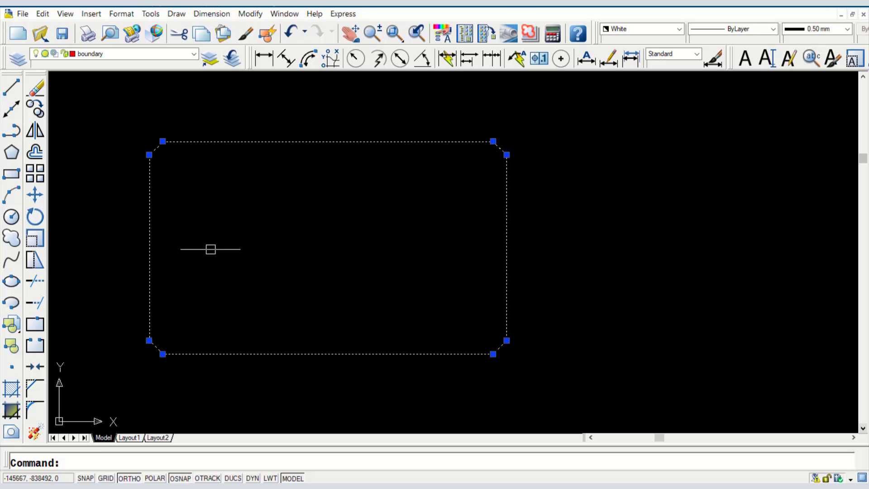
key(Escape)
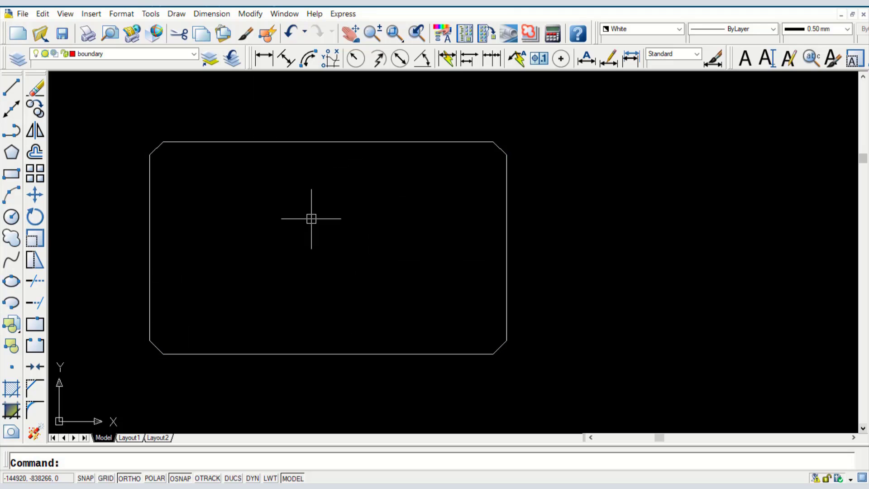
- Dismiss the list of toolbars and close the floating Layers II toolbar
scroll(311, 219, down, 6)
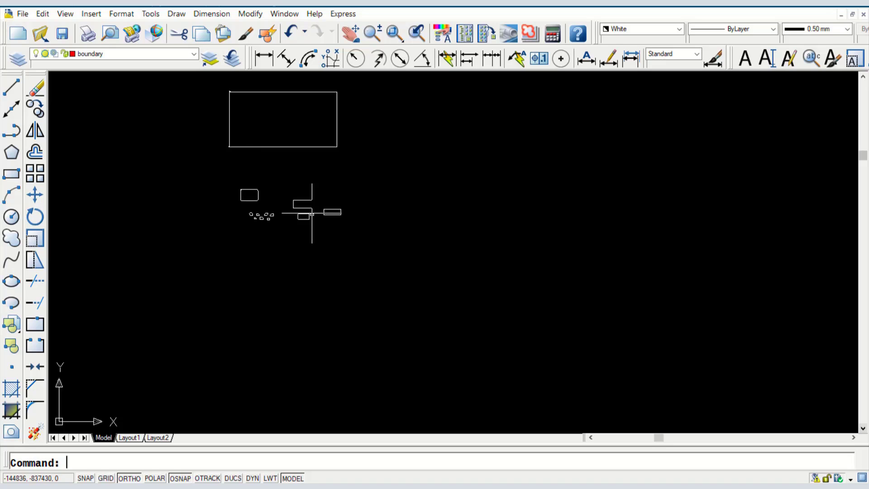
key(Return)
scroll(408, 157, down, 3)
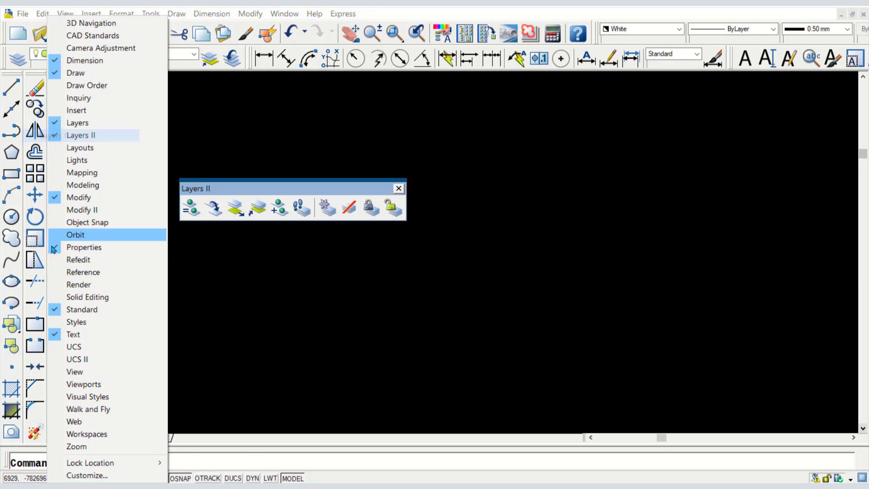
click(378, 304)
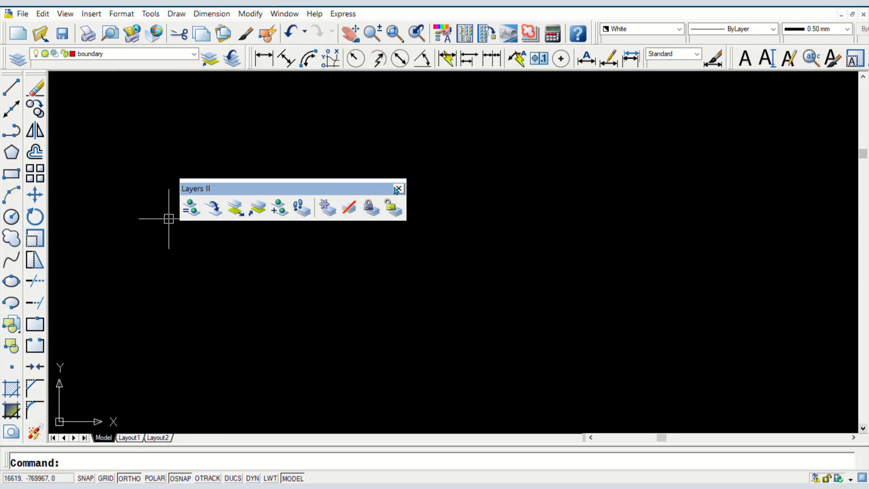
click(399, 190)
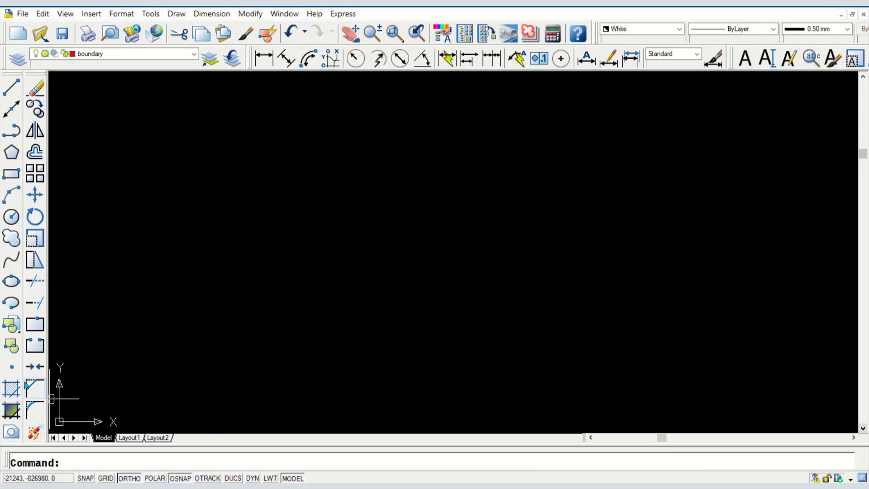
- Draw a new rectangle in an empty part of the drawing and select it
click(33, 411)
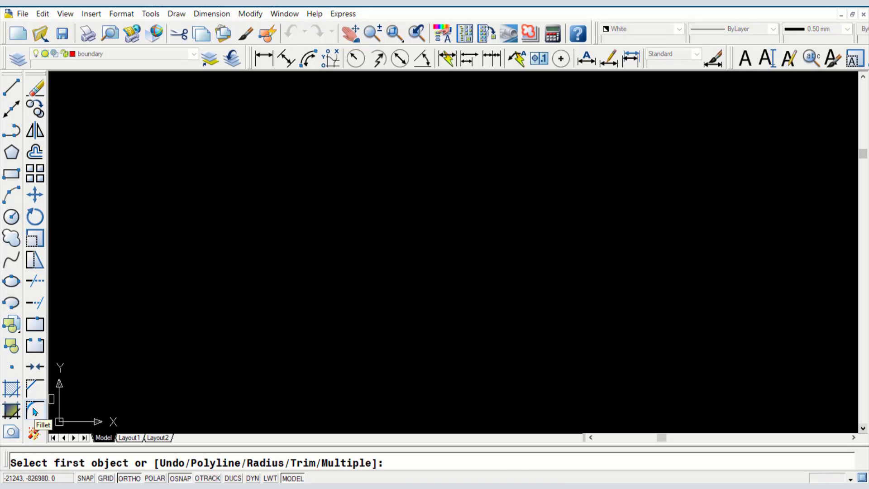
click(11, 174)
click(199, 221)
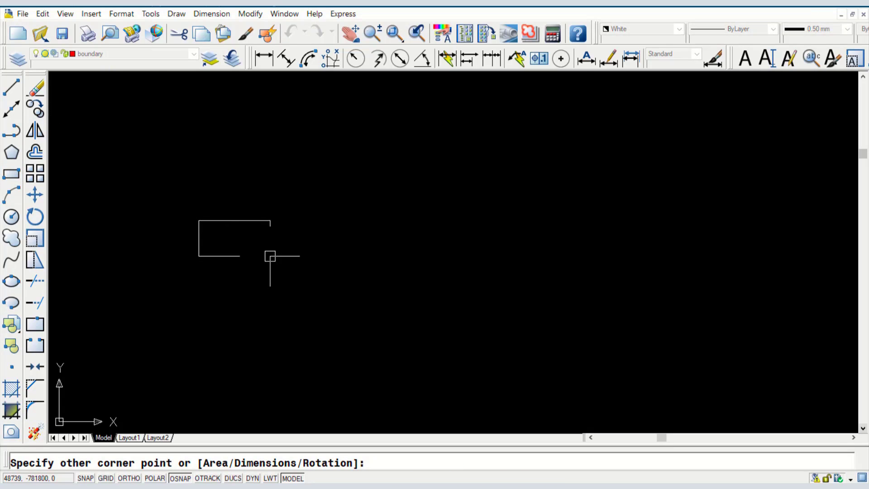
click(270, 256)
scroll(201, 227, up, 6)
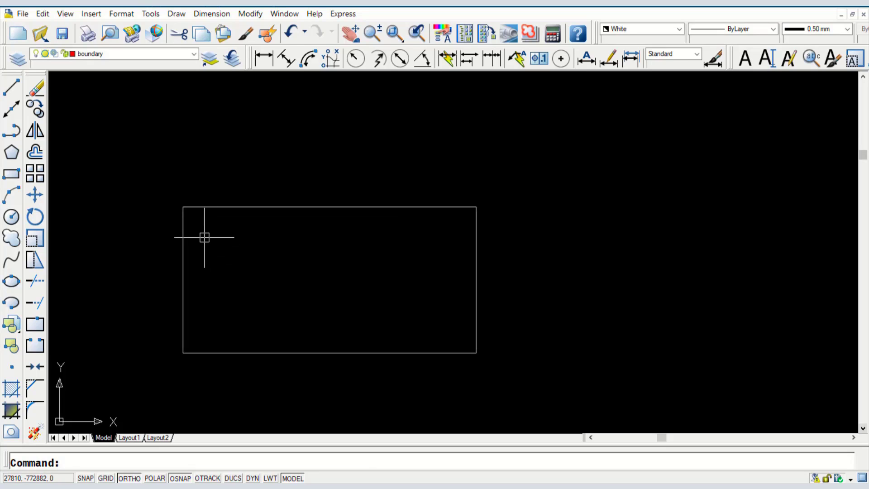
click(316, 208)
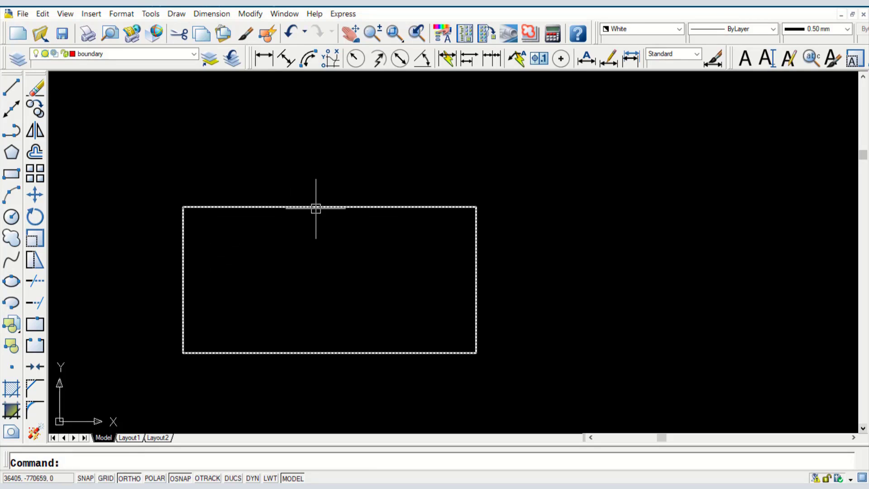
- Fillet the new rectangle's upper-left corner with a radius of 250
key(Escape)
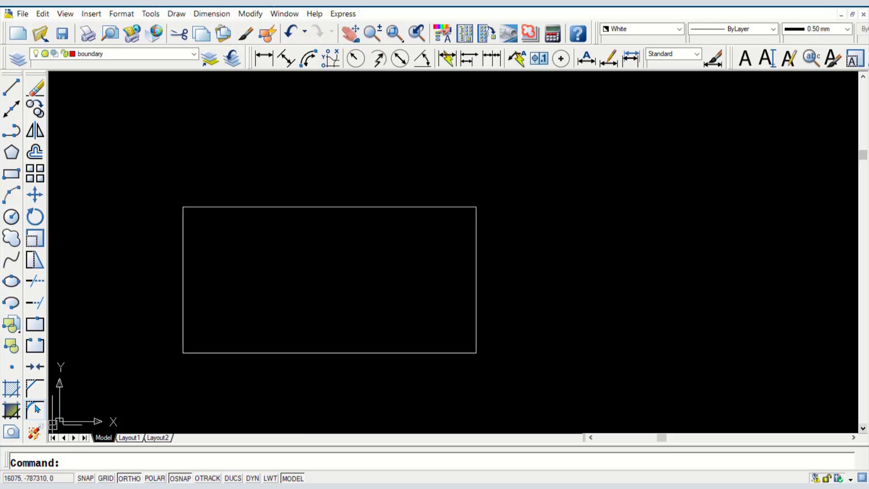
click(37, 408)
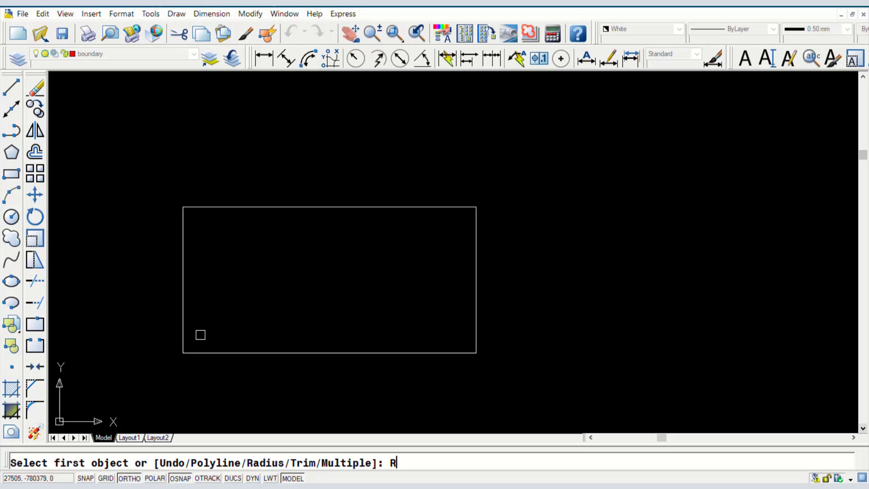
text(R)
key(Return)
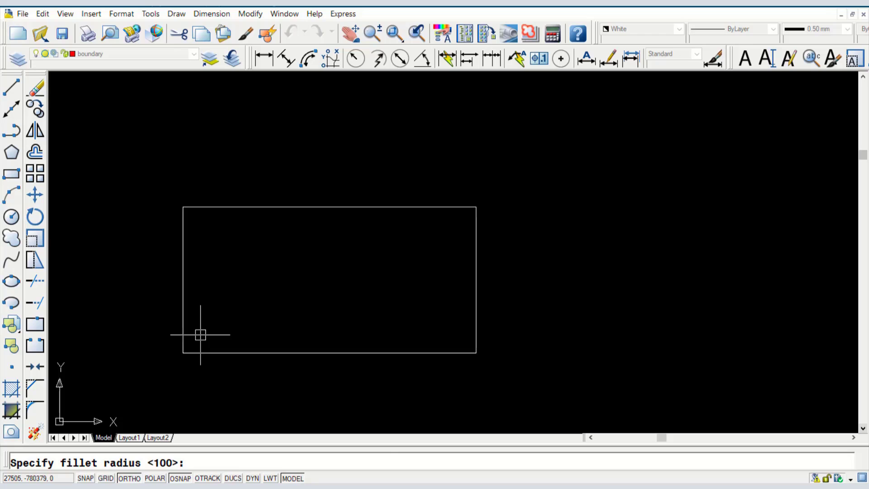
key(Return)
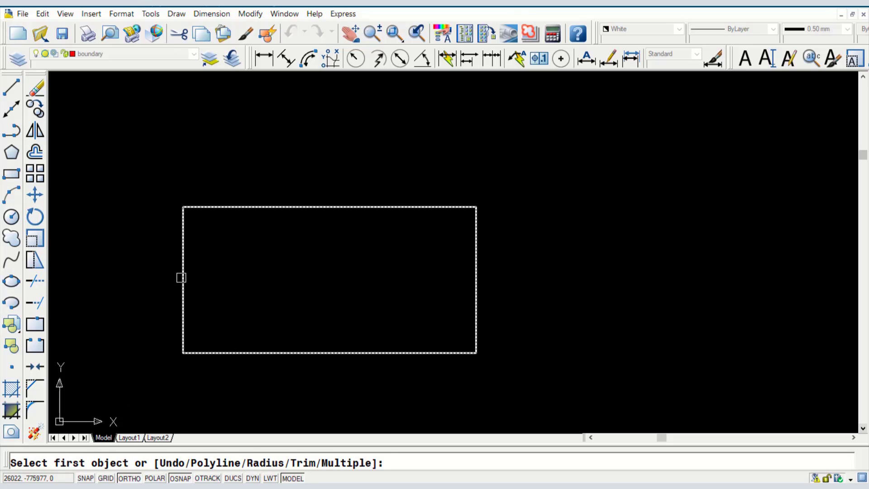
click(181, 278)
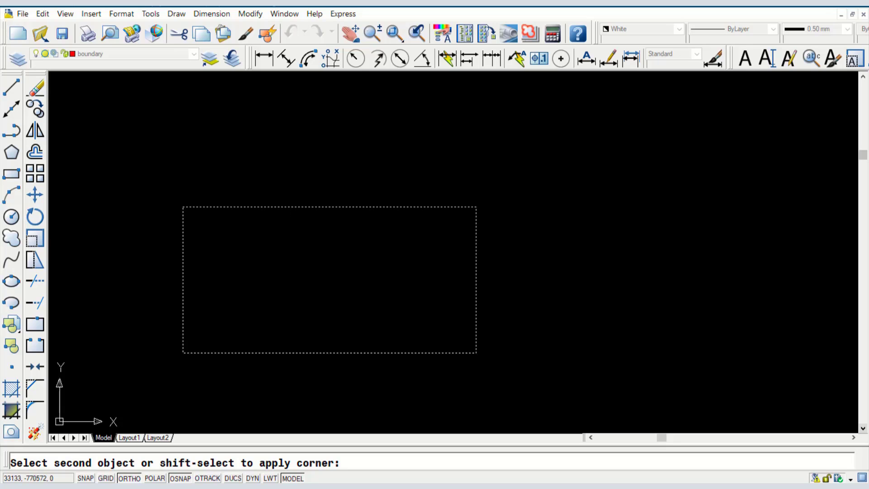
click(276, 207)
scroll(174, 208, up, 5)
scroll(211, 205, up, 2)
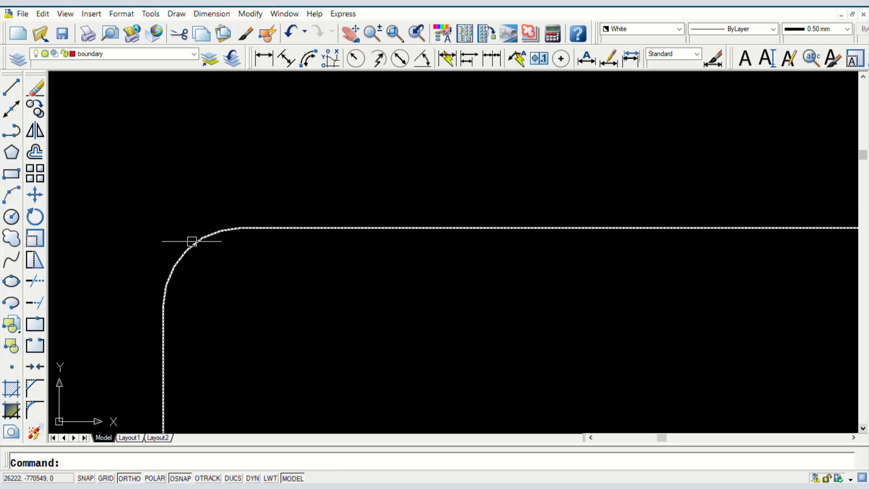
- Examine the rounded corner closely and compare it with the chamfered corner of the earlier rectangle
scroll(192, 243, up, 1)
scroll(223, 233, down, 1)
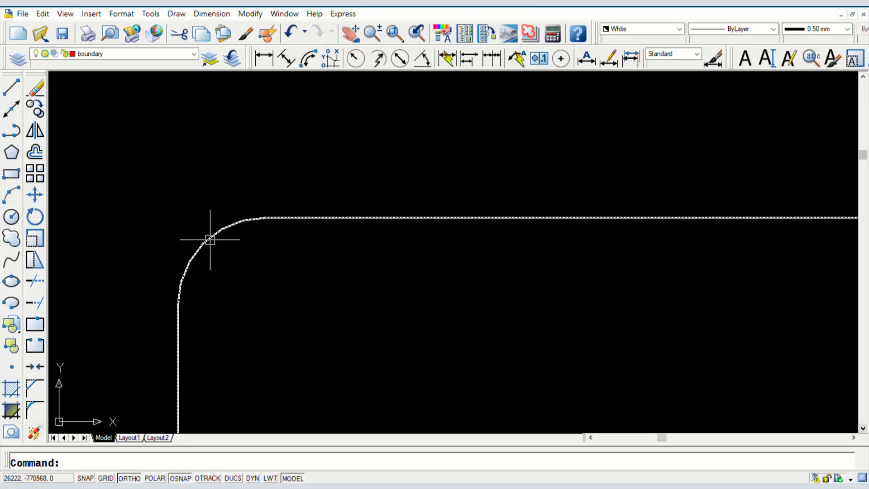
scroll(210, 240, down, 10)
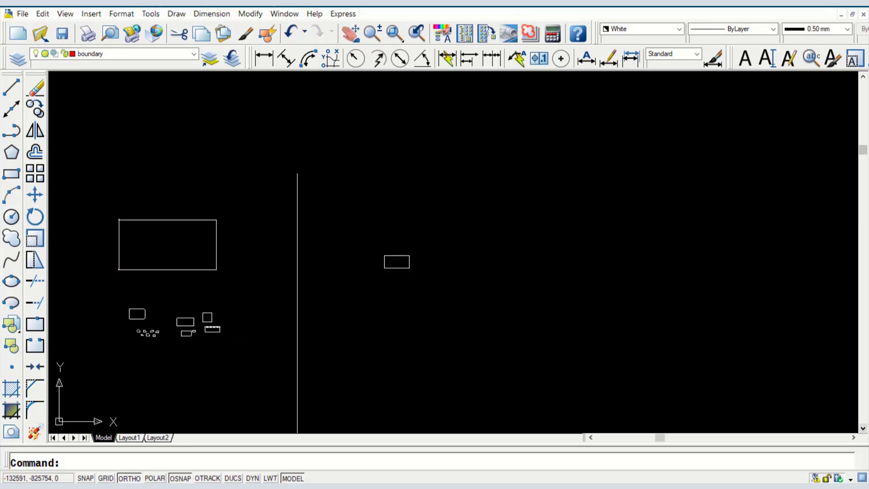
scroll(186, 333, up, 8)
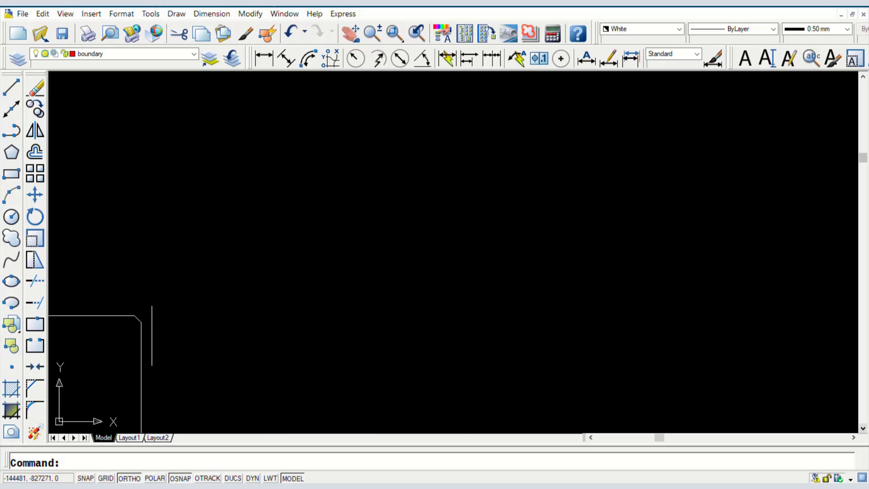
scroll(117, 331, up, 9)
scroll(122, 325, down, 6)
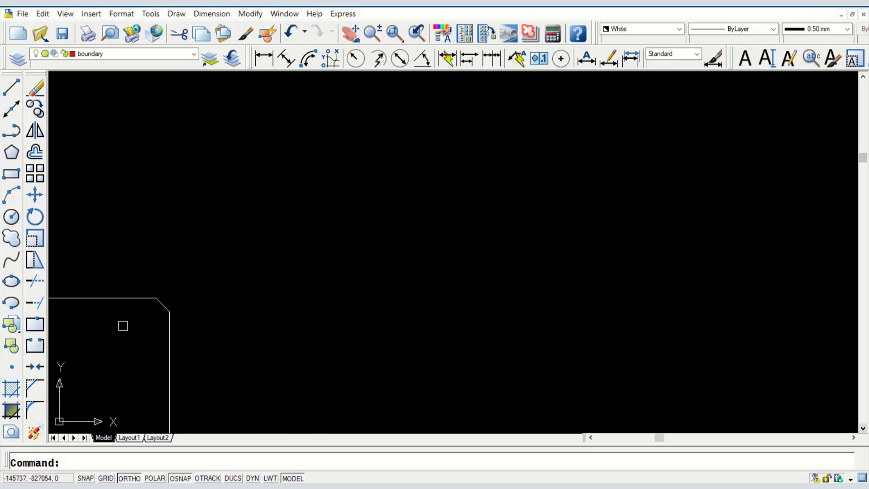
scroll(122, 326, down, 5)
scroll(301, 240, up, 5)
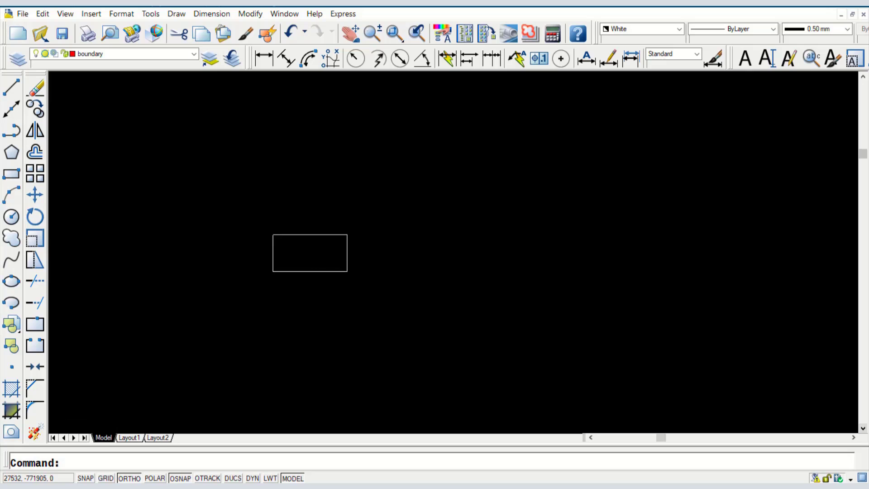
scroll(252, 205, up, 5)
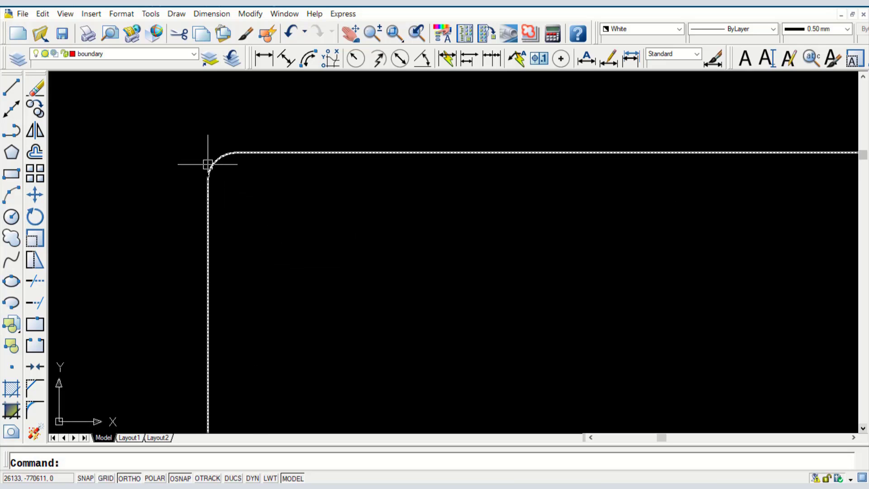
scroll(241, 204, up, 2)
scroll(270, 246, down, 7)
scroll(235, 246, up, 8)
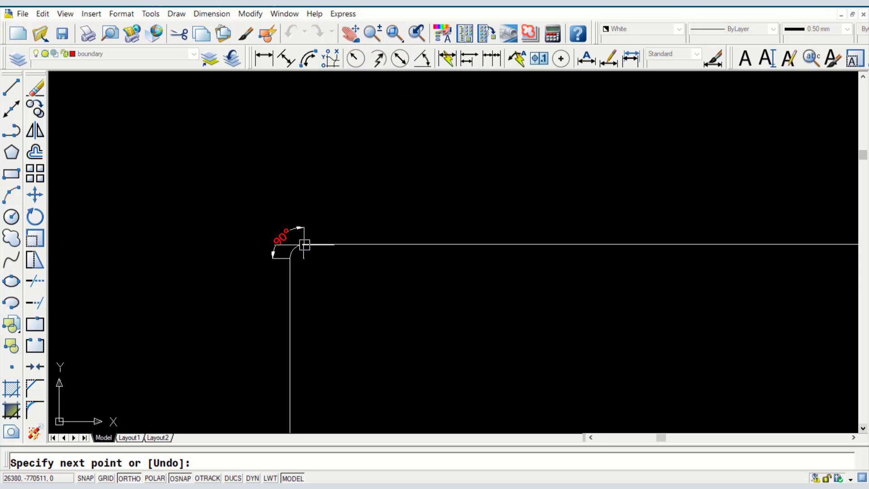
- Finish the vertical line from the upper-left fillet's centre and dimension the distance from that centre to the arc's upper end
click(320, 176)
key(Return)
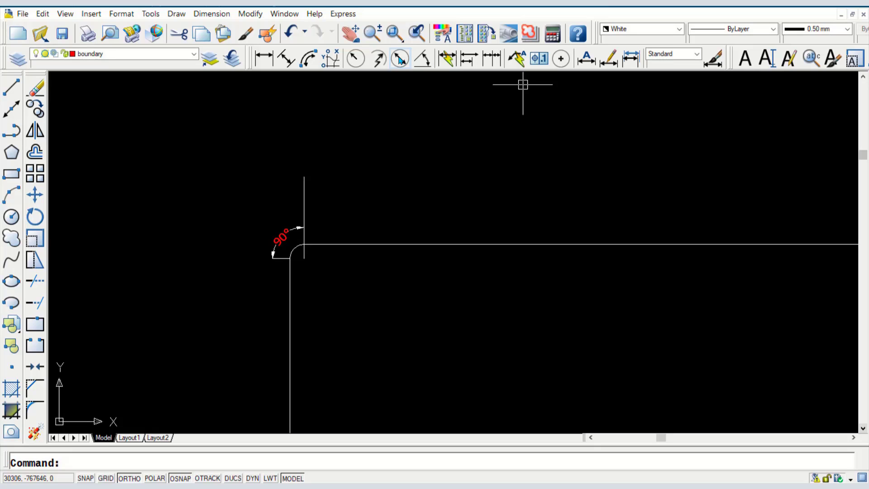
click(288, 61)
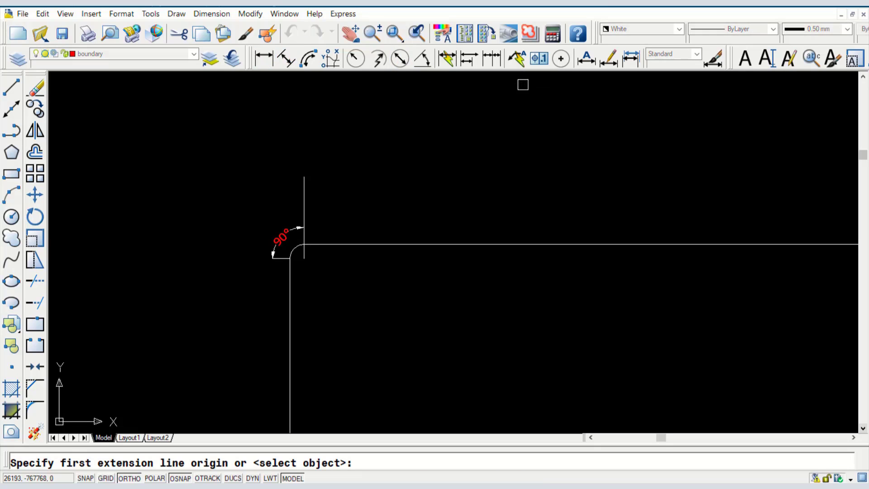
scroll(280, 257, up, 5)
click(351, 261)
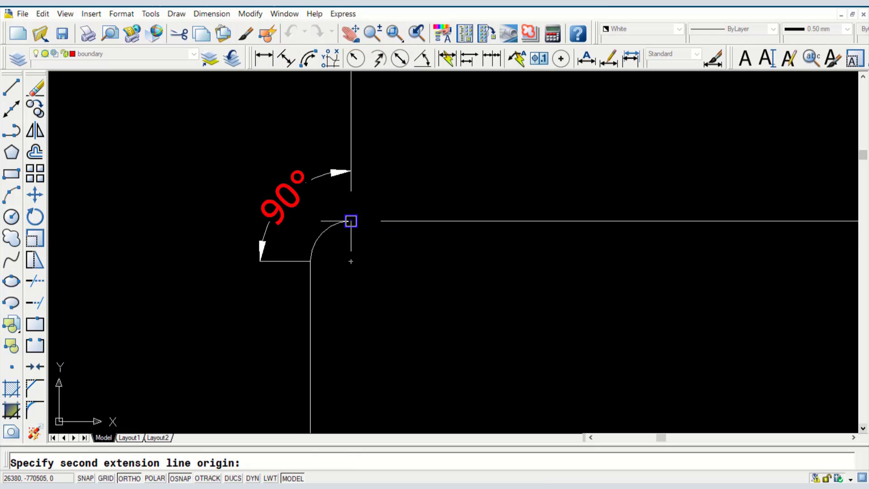
click(351, 221)
click(428, 235)
scroll(338, 167, down, 4)
scroll(352, 211, up, 3)
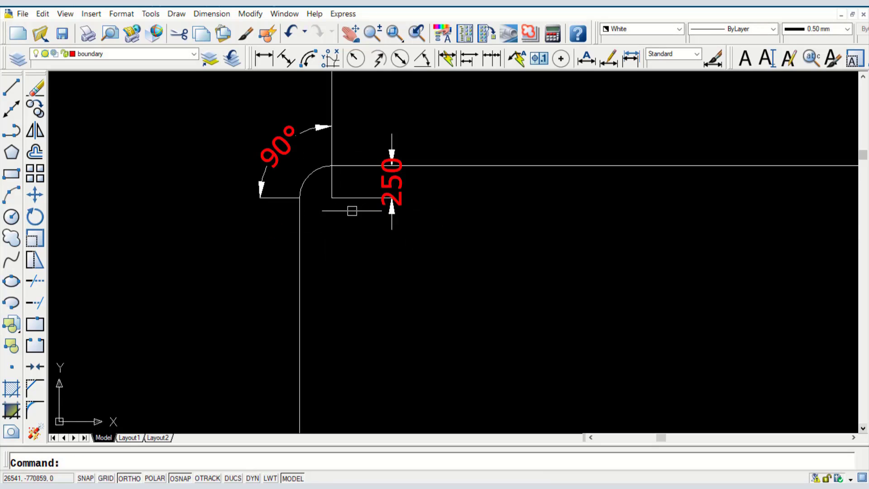
middle_drag(325, 235, 312, 264)
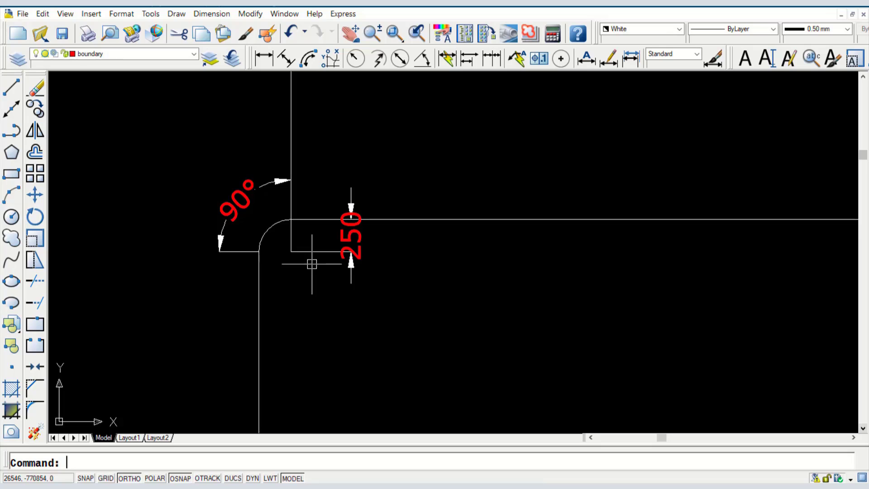
- Fillet the rectangle's lower-left corner with a radius of 450
scroll(344, 190, down, 3)
scroll(343, 219, up, 4)
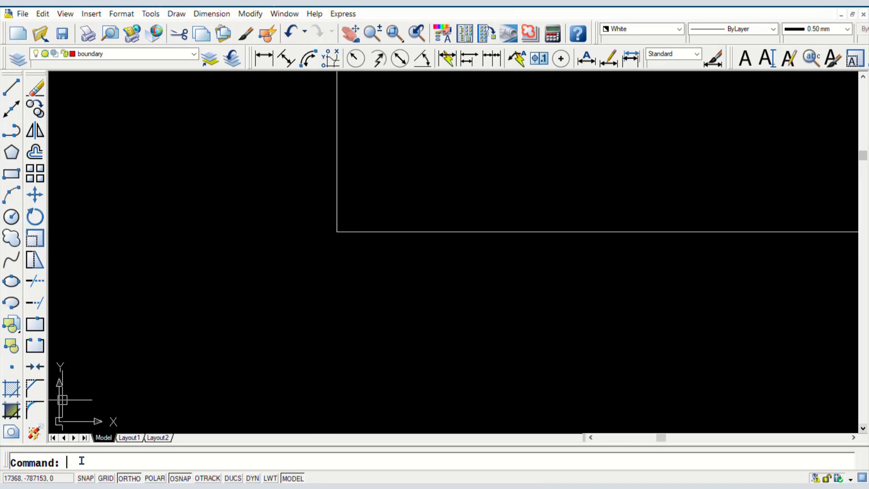
key(Return)
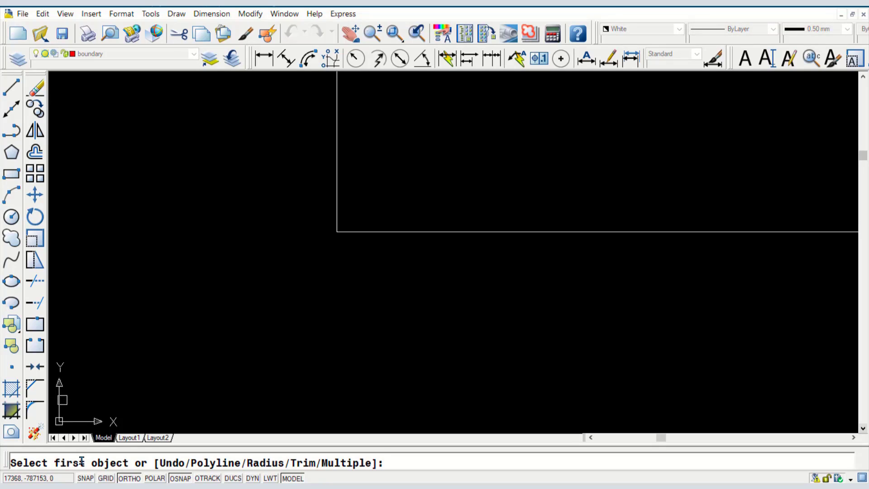
key(Return)
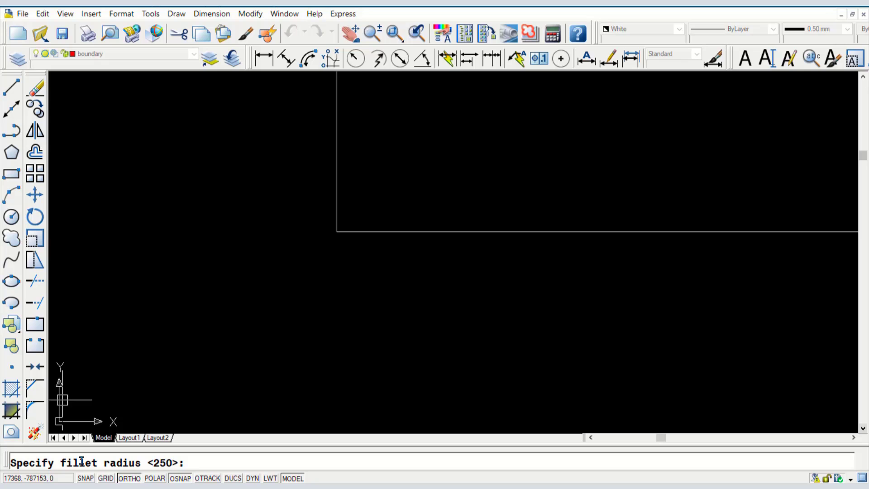
text(450)
key(Return)
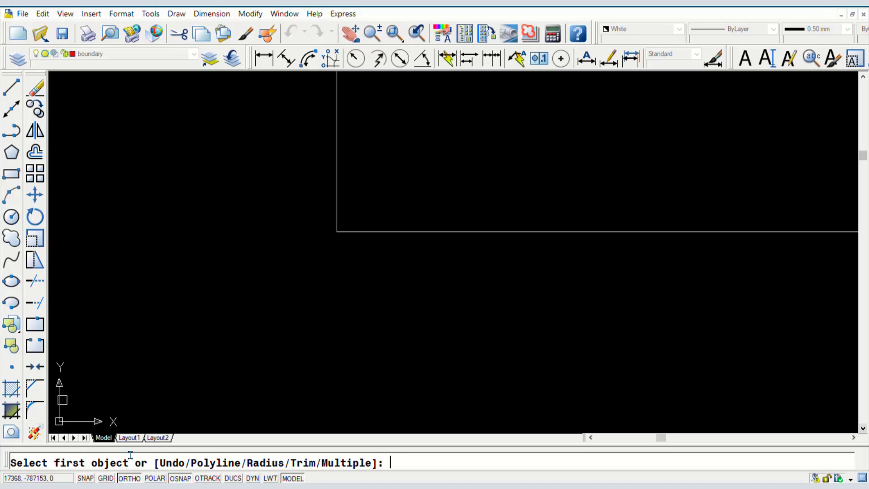
click(482, 231)
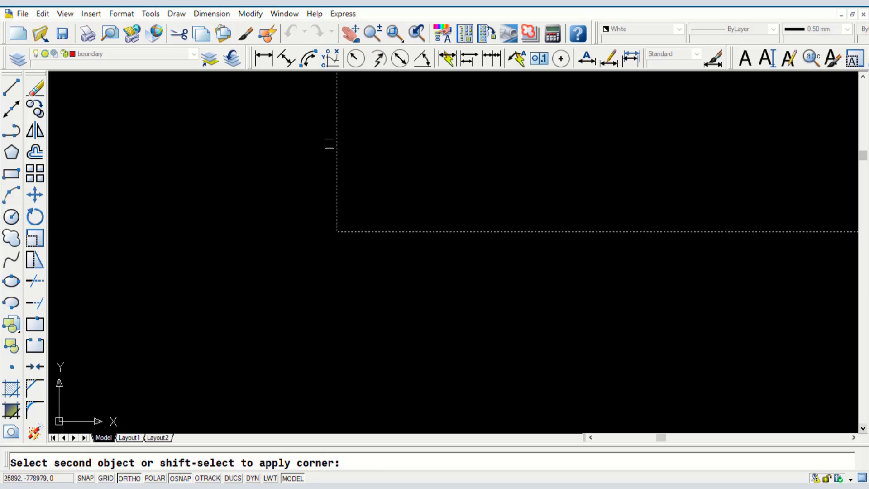
click(337, 141)
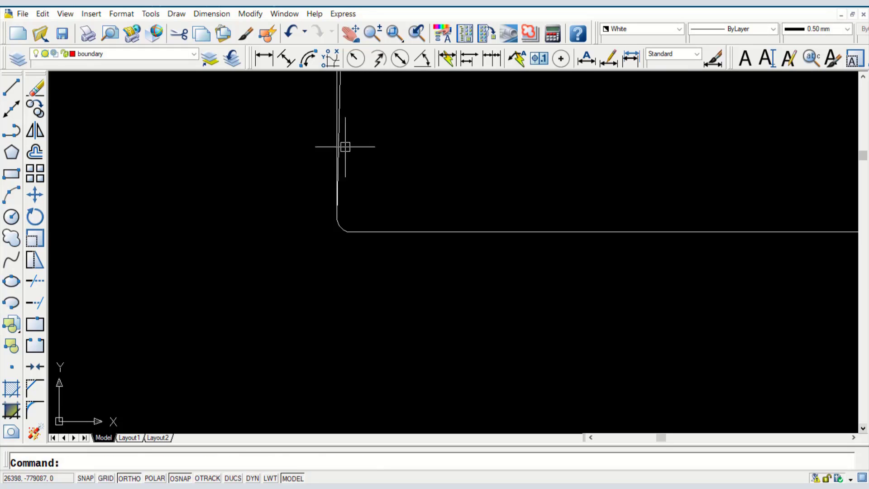
scroll(344, 145, up, 3)
scroll(273, 256, down, 4)
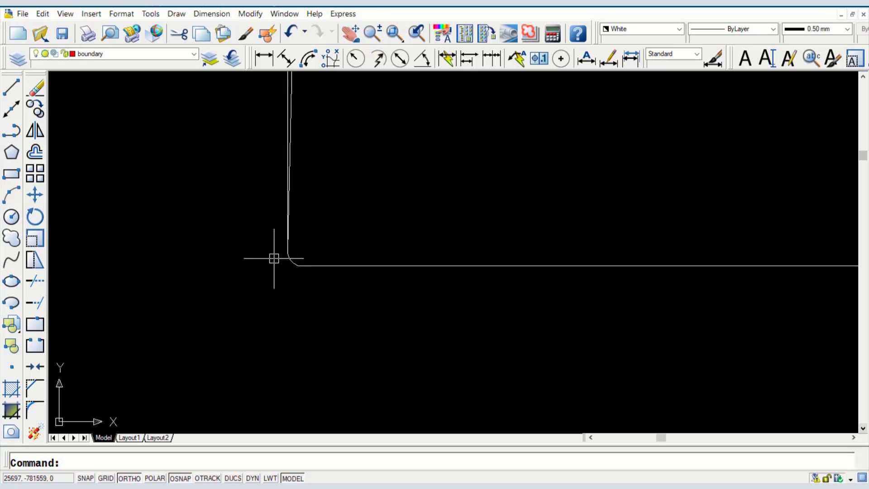
scroll(275, 258, up, 4)
scroll(328, 275, up, 2)
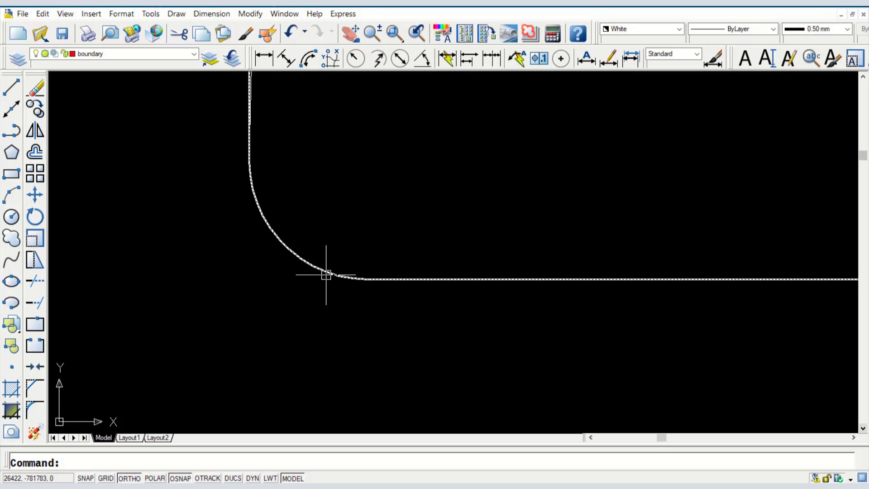
- Draw a vertical line between the lower-left fillet's centre and the arc's end on the bottom edge
text(l)
key(Return)
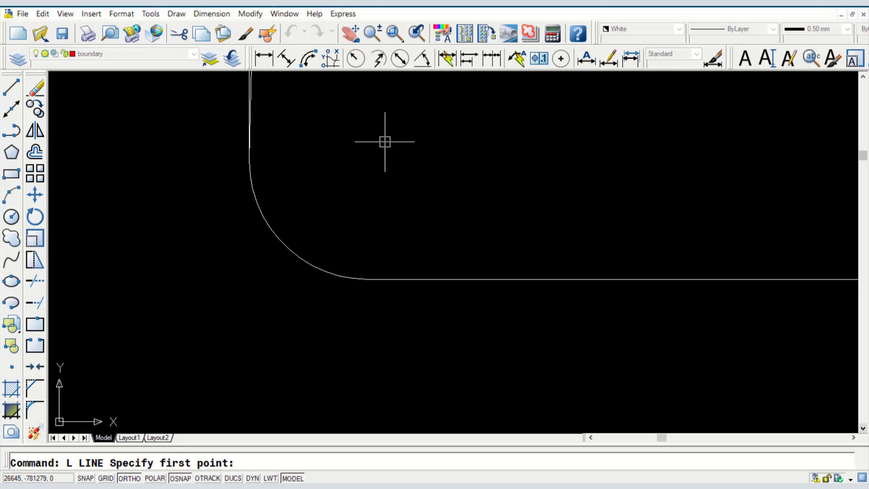
scroll(369, 169, down, 4)
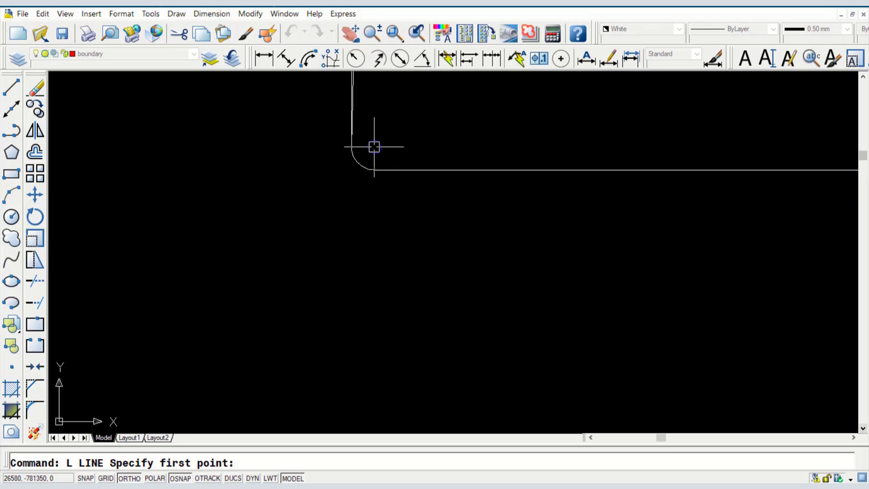
click(374, 170)
scroll(369, 169, up, 3)
click(365, 155)
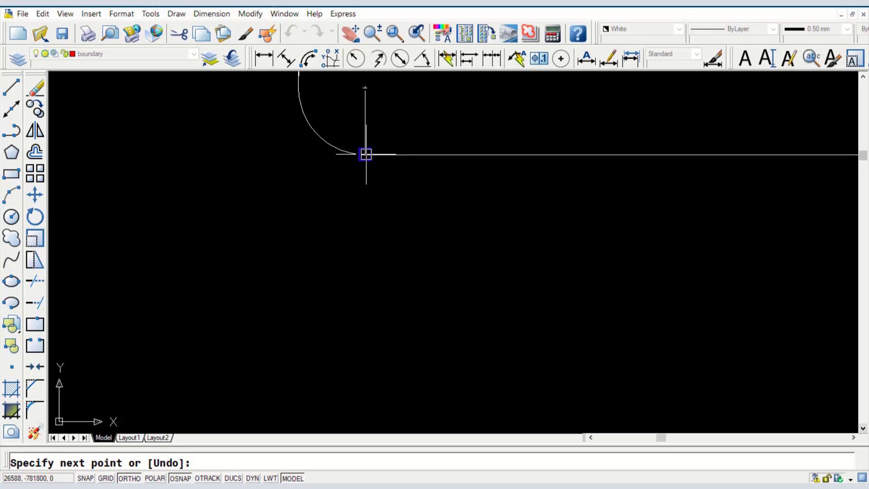
key(Return)
- Dimension the vertical line at the lower-left fillet to check the fillet radius
click(264, 59)
click(358, 89)
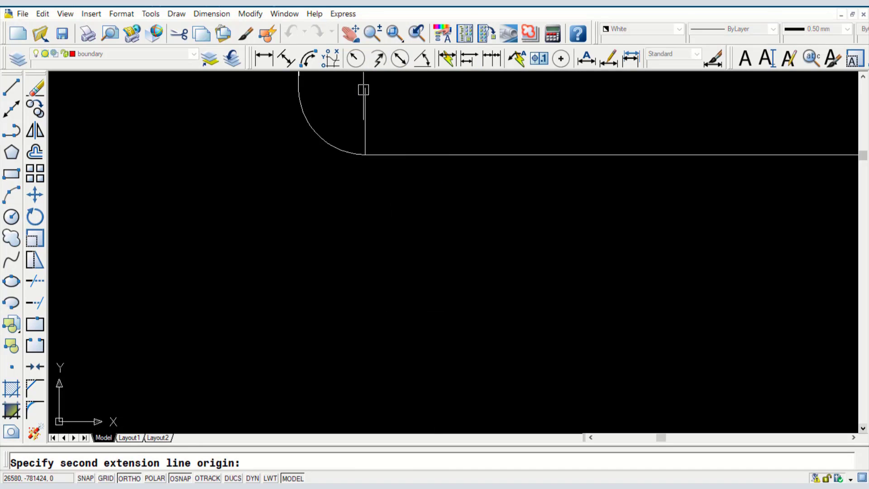
click(365, 154)
click(409, 156)
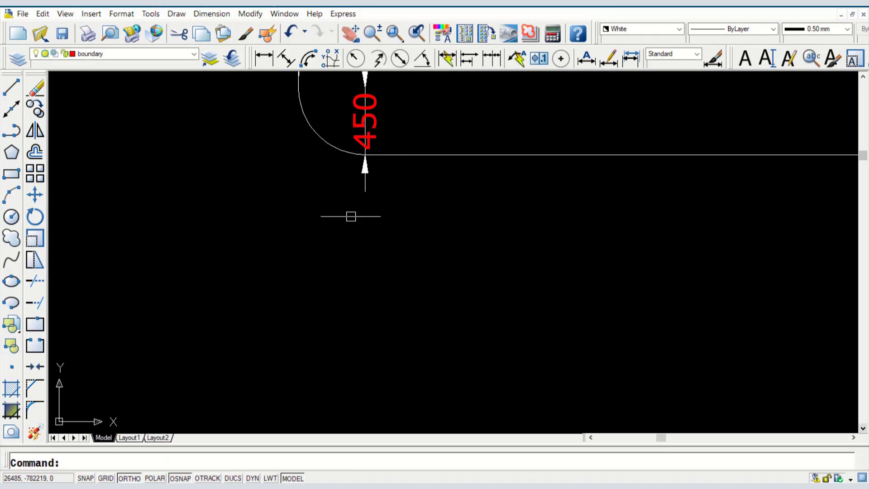
- Erase the radius check dimension at the lower-left fillet
scroll(350, 216, down, 2)
scroll(367, 143, up, 3)
text(e)
key(Return)
click(358, 164)
key(Return)
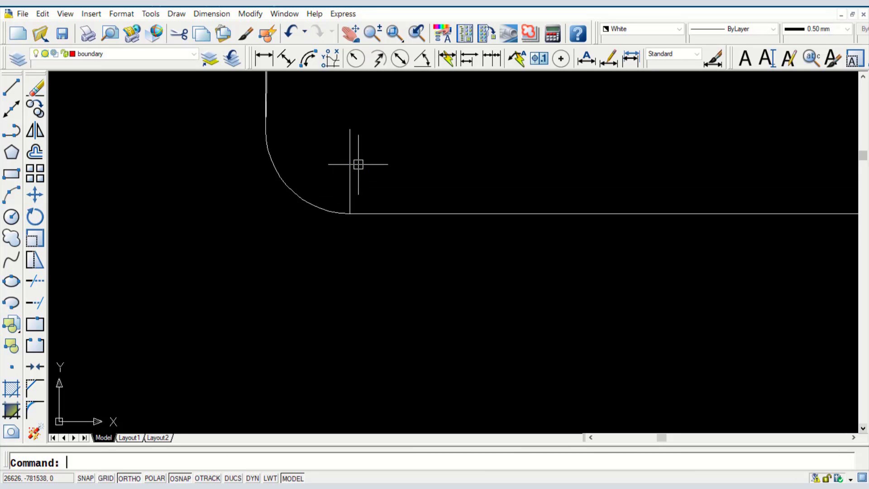
scroll(313, 240, down, 10)
scroll(283, 143, up, 3)
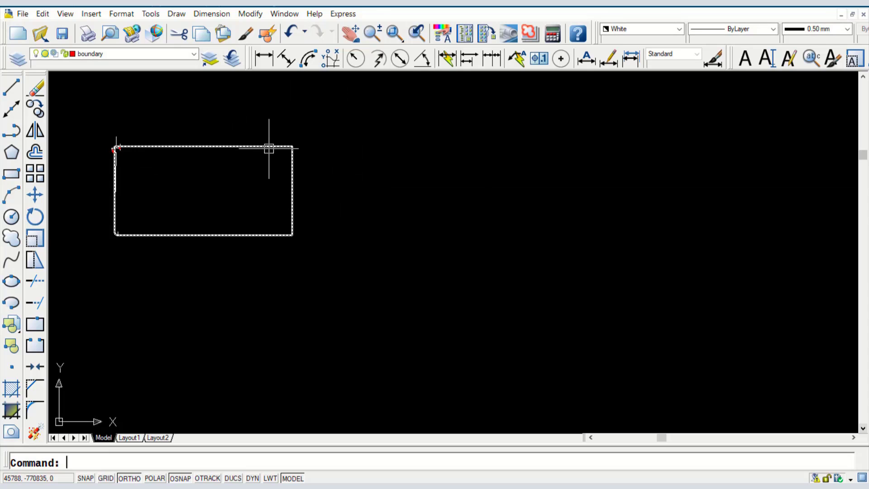
key(Return)
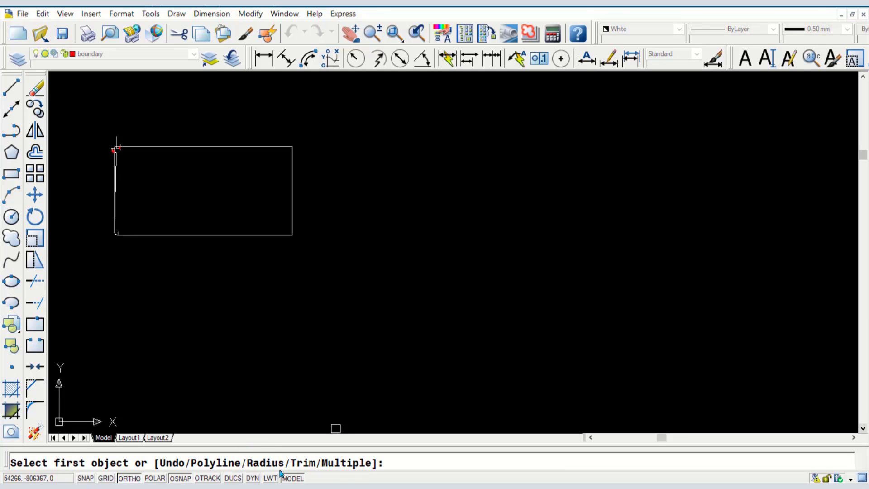
key(Escape)
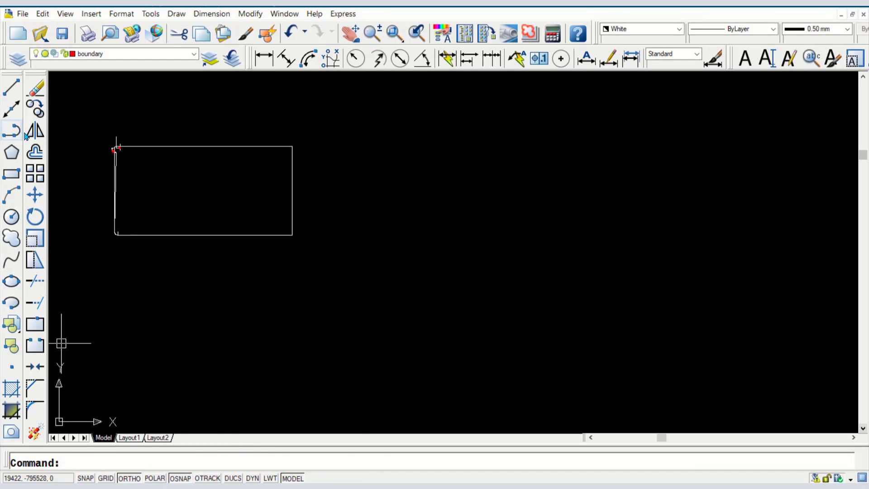
- Draw a smaller rectangle below and right of the existing one and fillet all its corners at once as a polyline, radius 200
click(378, 240)
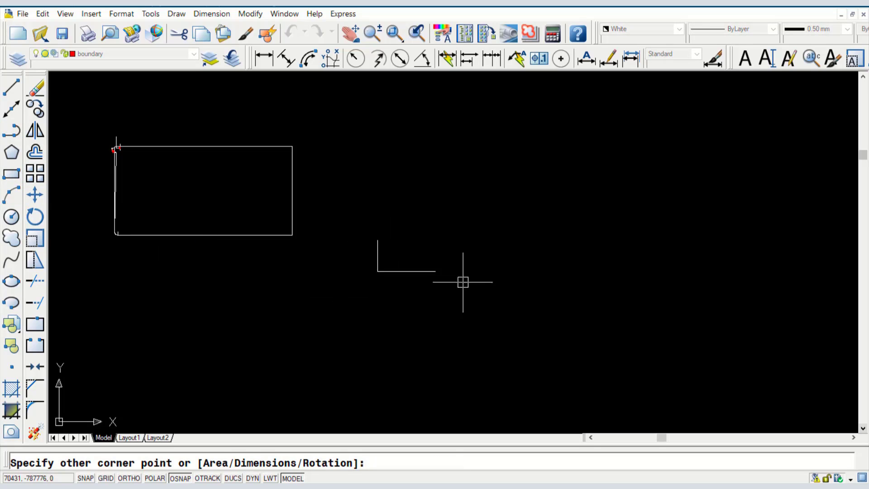
click(475, 282)
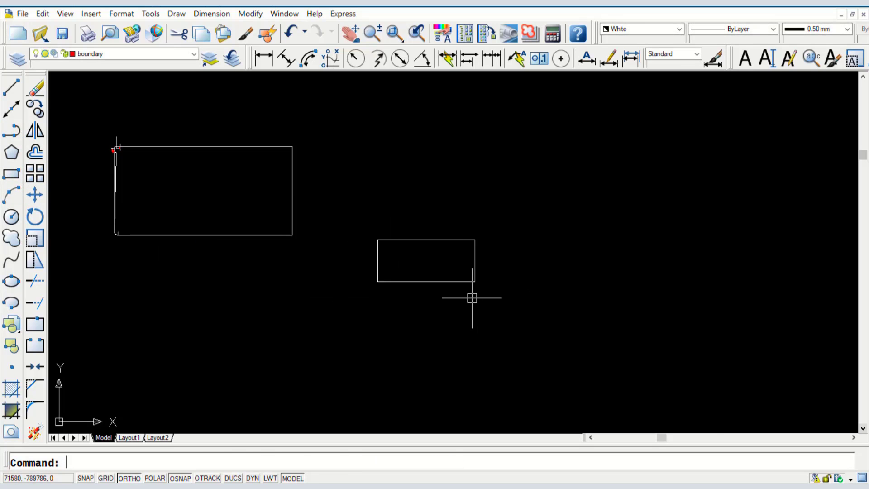
text(F)
key(Return)
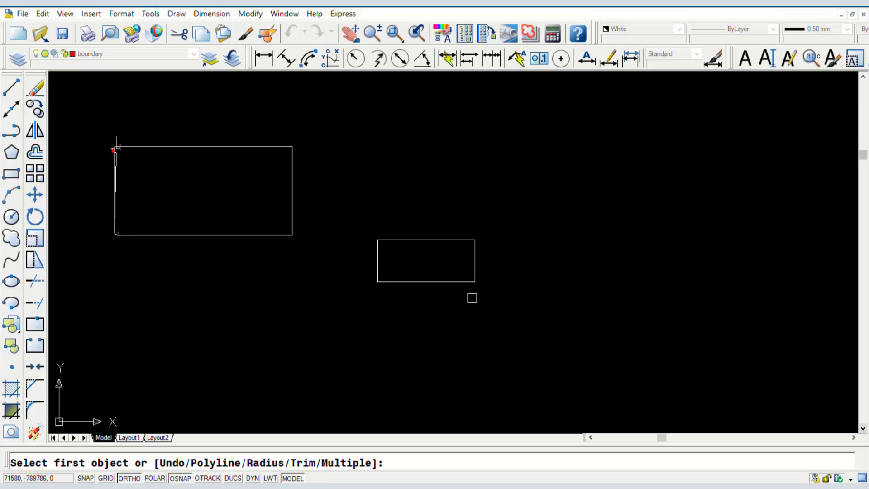
text(R)
key(Return)
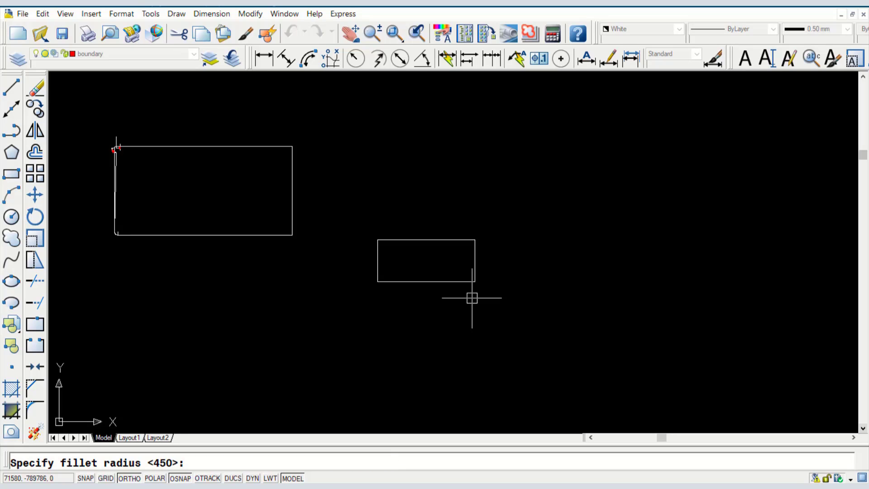
text(200)
key(Return)
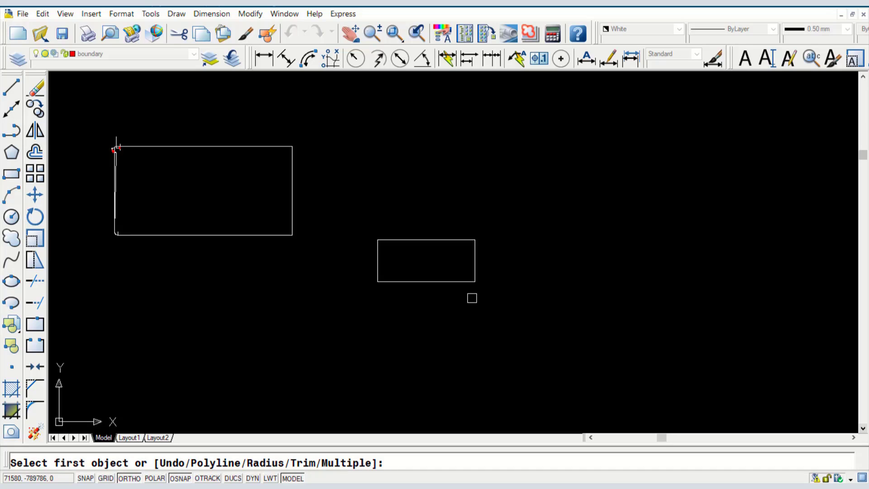
text(P)
key(Return)
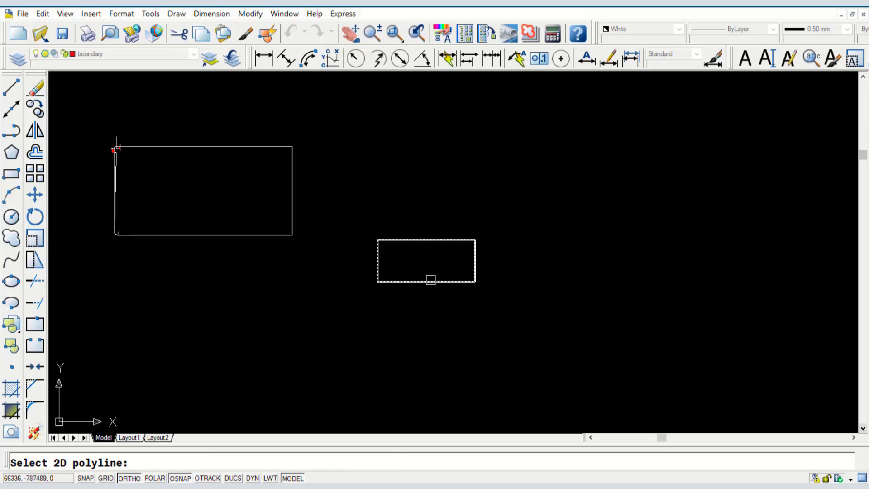
click(431, 280)
- Examine the rounded corners of the newly filleted rectangle up close, one after another
scroll(436, 283, up, 6)
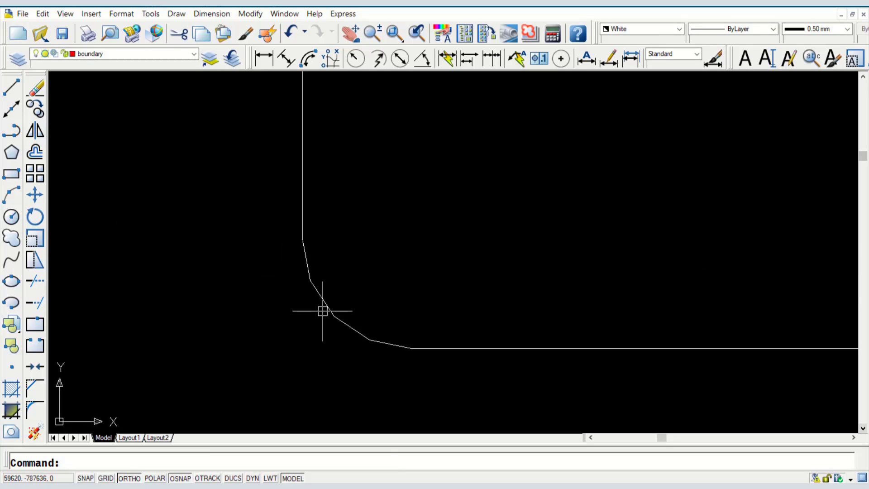
scroll(291, 237, down, 10)
scroll(318, 198, up, 6)
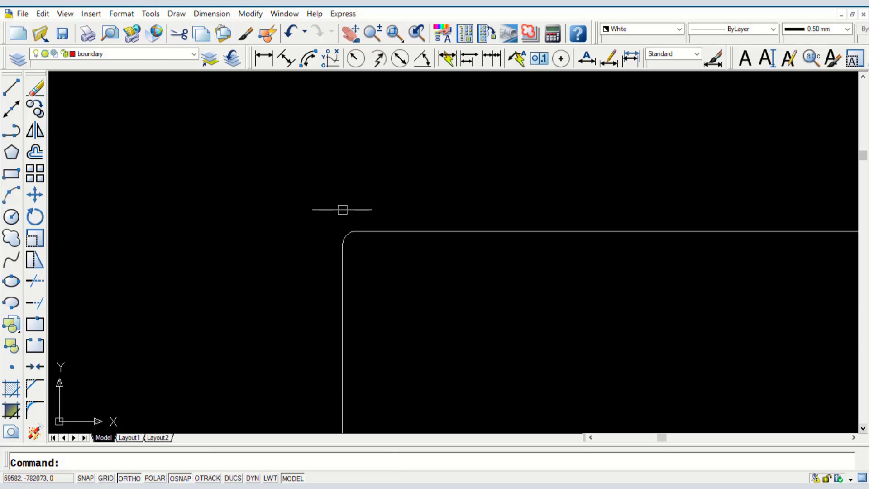
scroll(339, 235, up, 5)
scroll(330, 229, down, 7)
scroll(529, 211, up, 5)
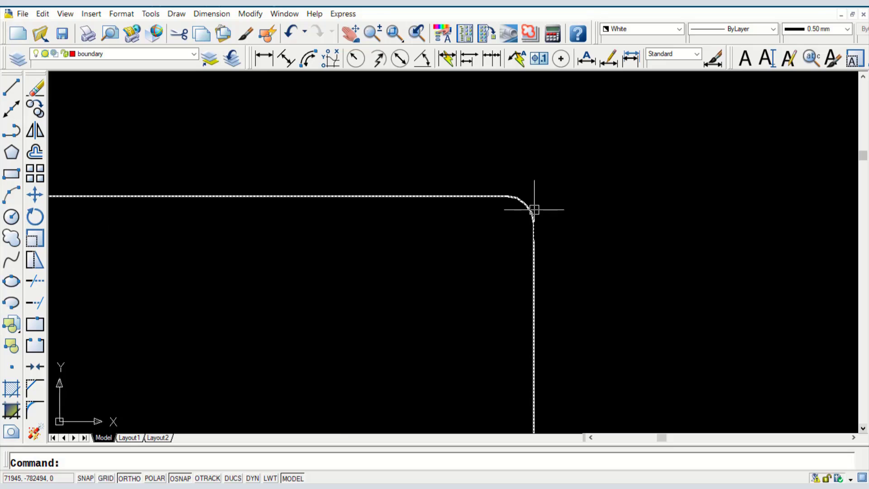
scroll(518, 200, down, 6)
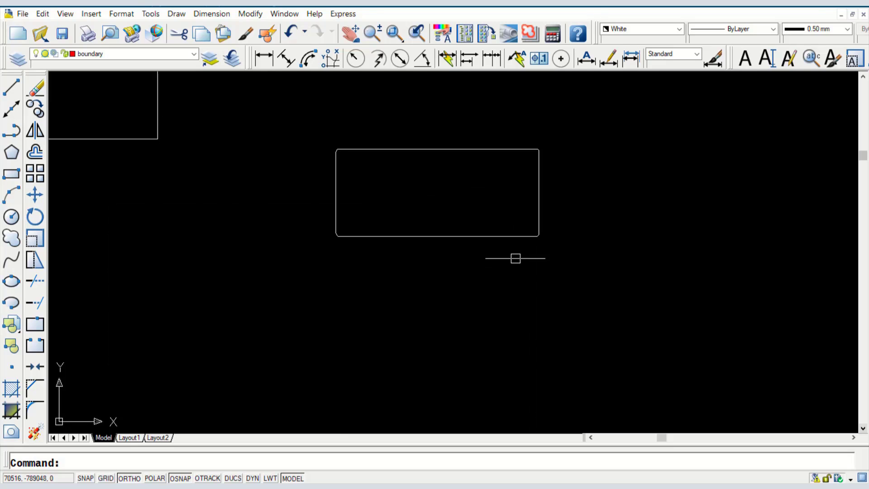
scroll(534, 239, up, 6)
scroll(512, 245, down, 8)
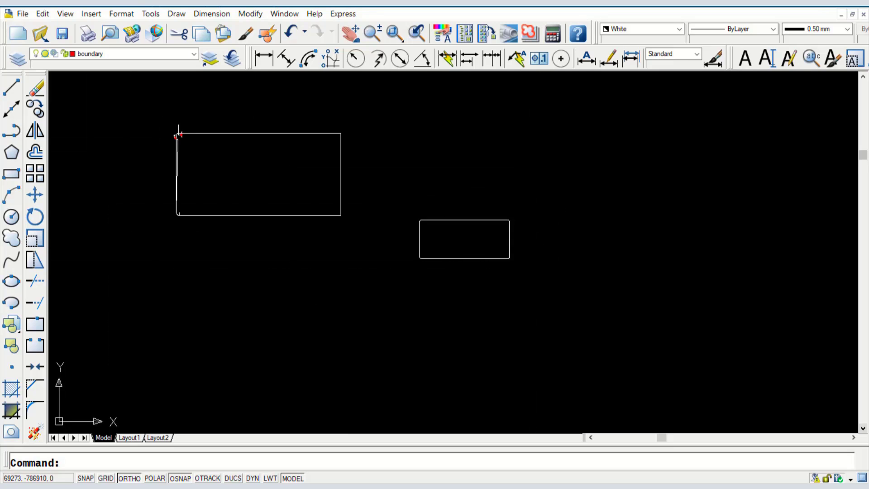
scroll(432, 249, up, 3)
scroll(389, 254, up, 3)
scroll(310, 260, up, 3)
scroll(353, 249, down, 5)
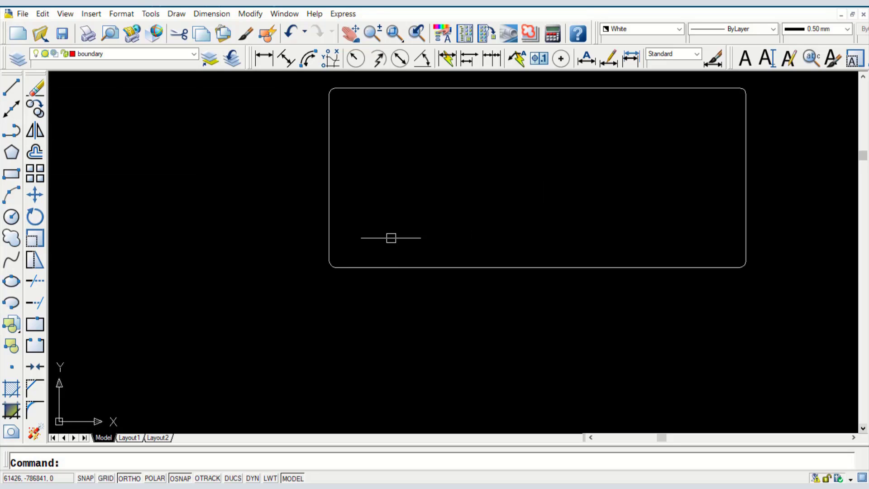
middle_drag(391, 238, 299, 260)
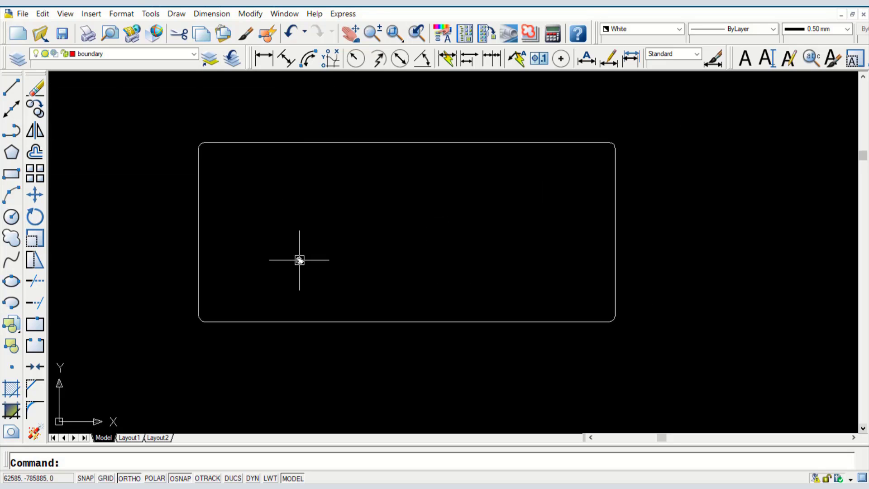
- Set the fillet radius to 350, enable the Multiple option and fillet the lower-right corner of the leftmost rectangle in the lower row
scroll(362, 276, down, 3)
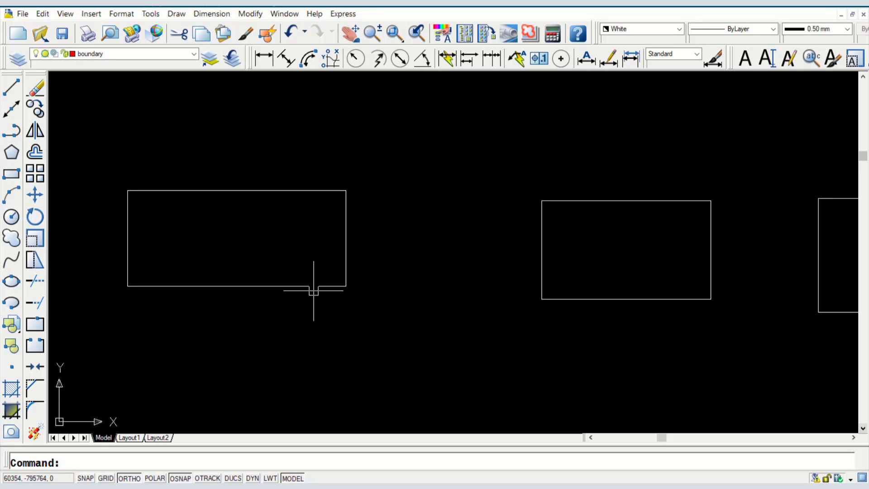
text(f)
key(Return)
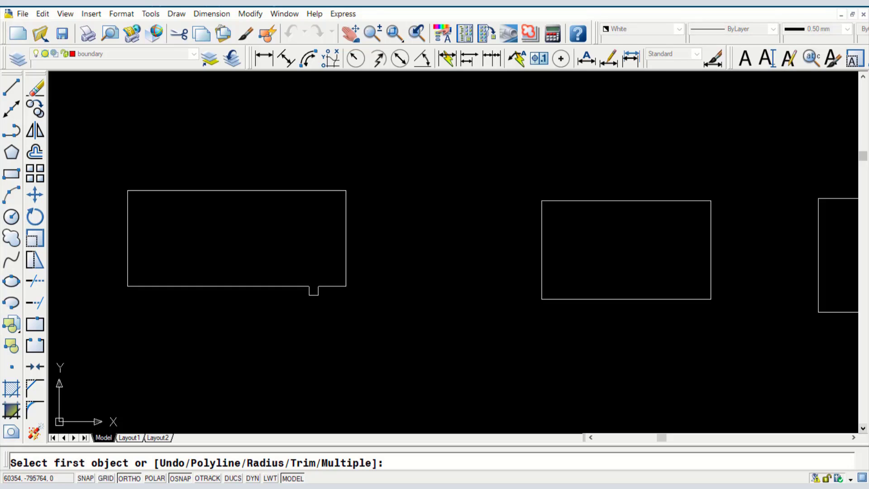
text(r)
key(Return)
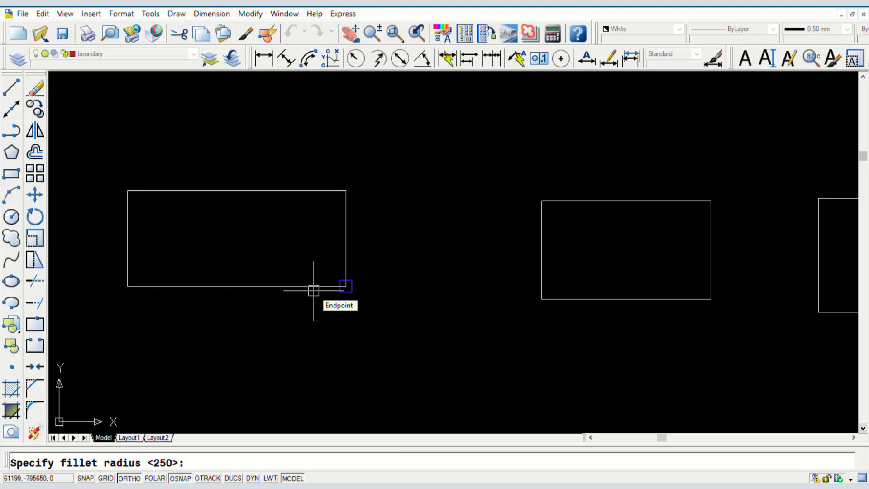
text(350)
key(Return)
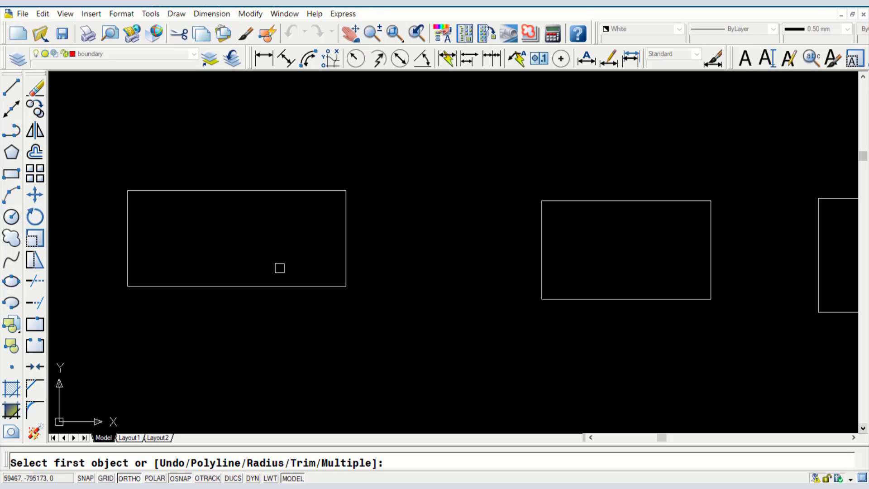
text(M)
key(Return)
click(268, 285)
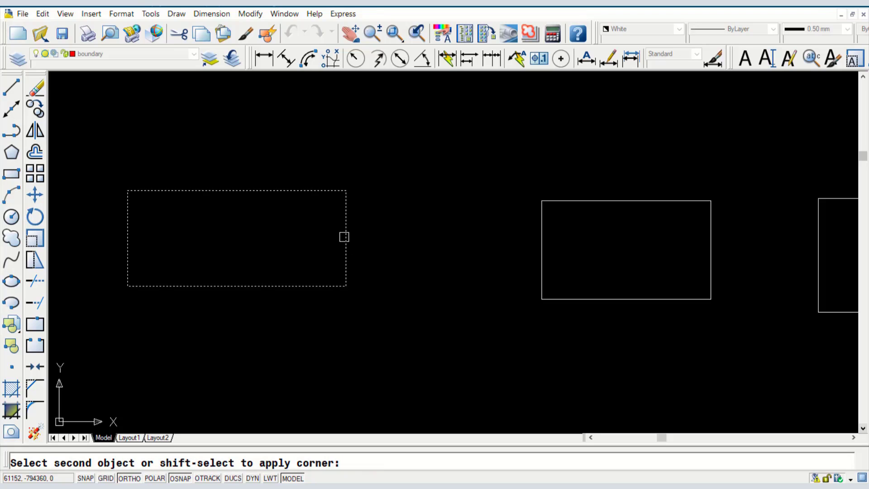
click(346, 237)
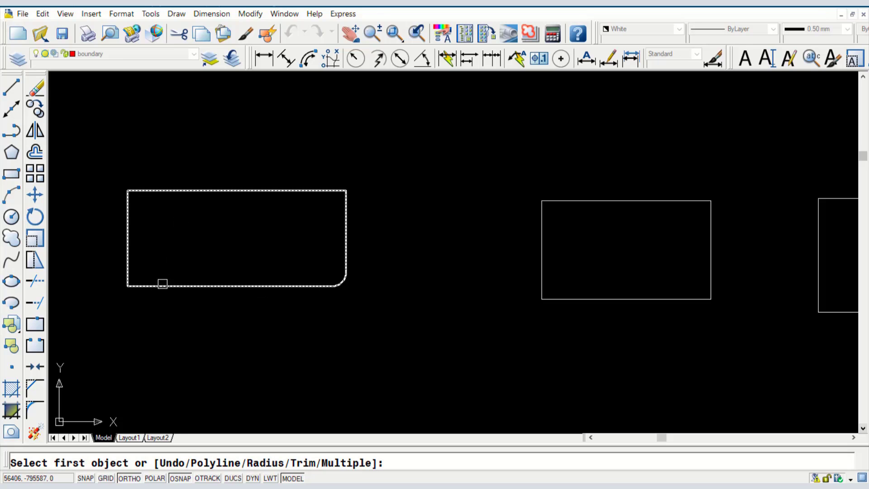
- Fillet the leftmost rectangle's remaining three corners and the middle rectangle's upper-left corner in the same multiple fillet operation
click(163, 285)
click(130, 252)
click(129, 218)
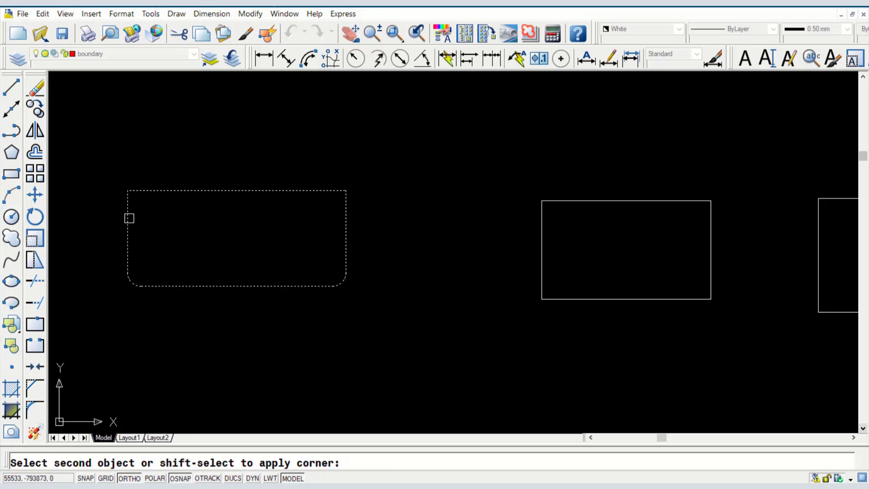
click(166, 190)
click(542, 237)
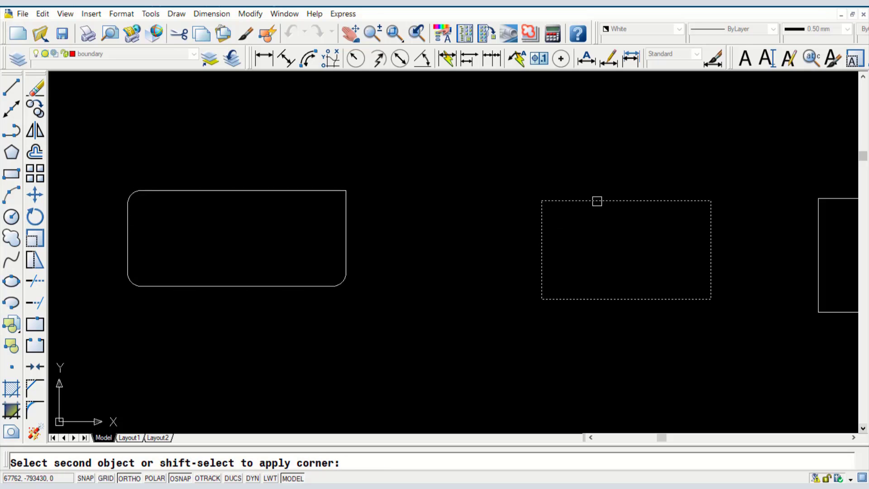
click(596, 199)
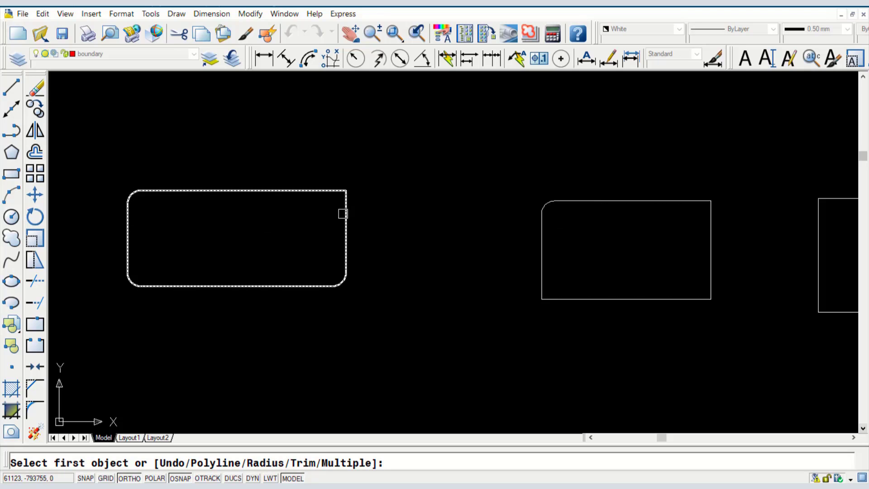
click(346, 232)
click(292, 190)
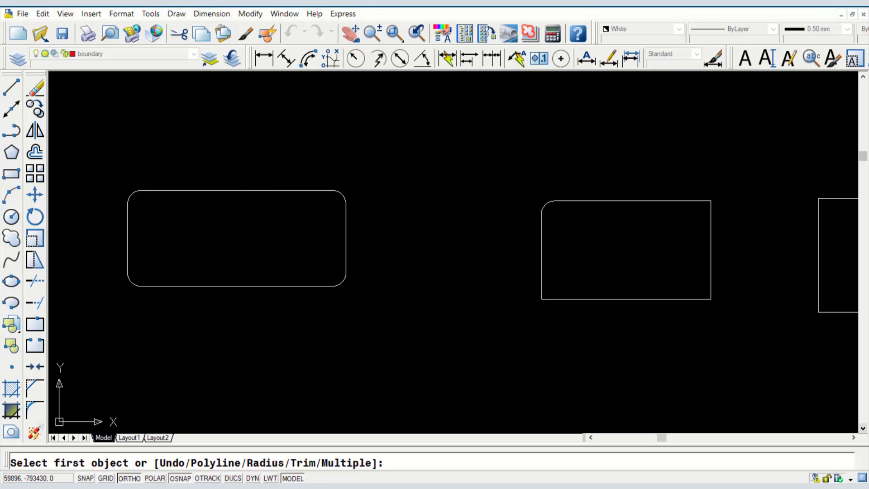
- Fillet the middle rectangle's lower-left, lower-right and upper-right corners within the same command and review the rounded rectangles
click(586, 299)
click(542, 261)
click(626, 299)
click(711, 266)
click(706, 240)
click(673, 202)
scroll(261, 200, down, 5)
scroll(260, 200, up, 5)
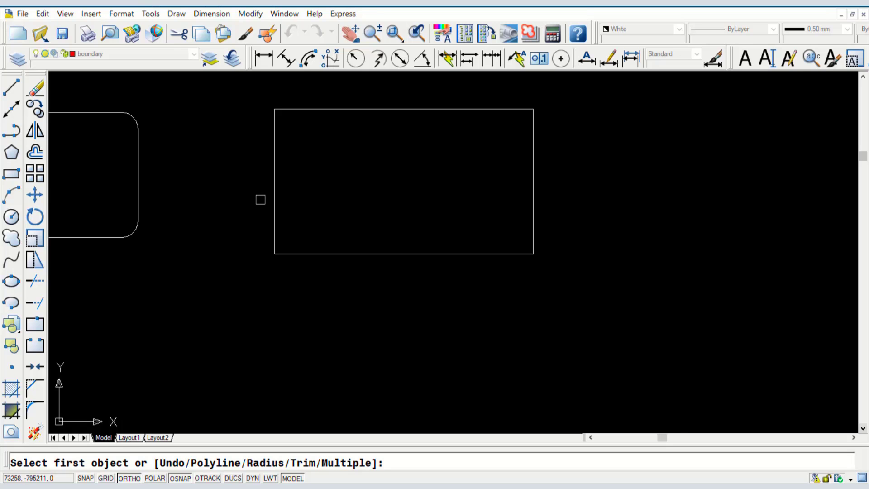
scroll(400, 267, down, 5)
scroll(326, 221, up, 5)
scroll(340, 229, down, 3)
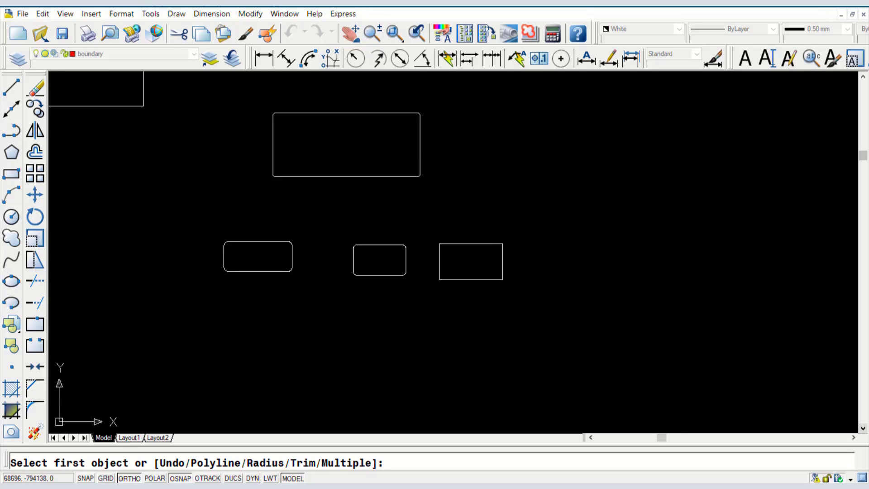
scroll(278, 253, up, 6)
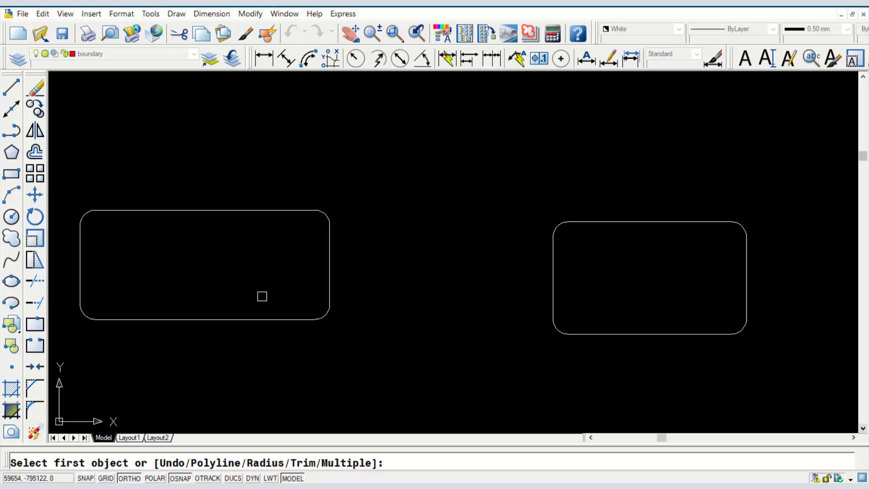